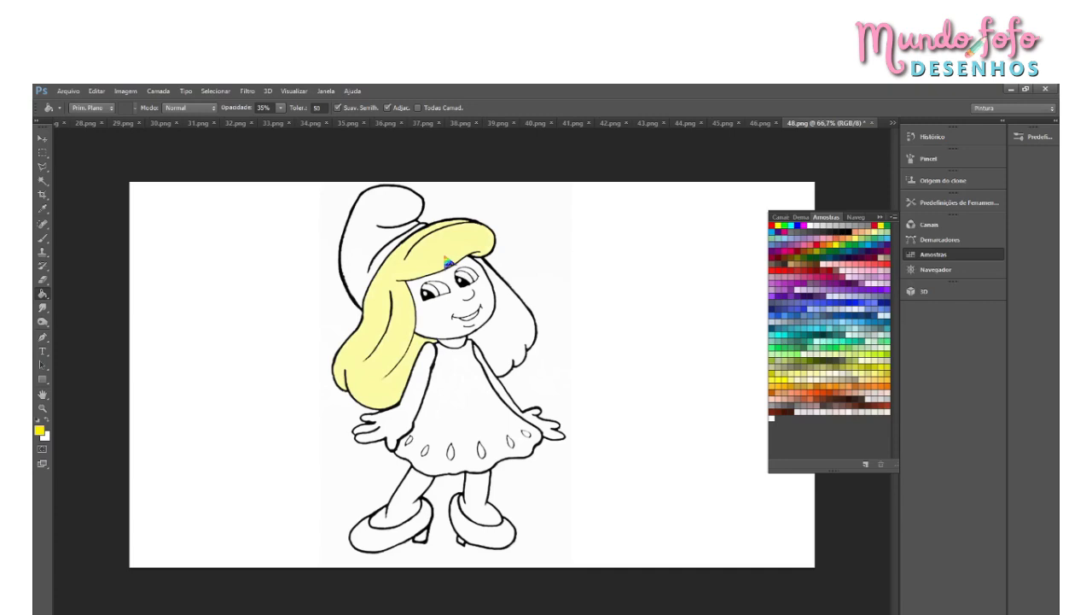
Step: Fill the remaining hair section with yellow, and the arms, legs and face with cyan blue, using the Paint Bucket
{"action": "left_click", "coordinate": [515, 340]}
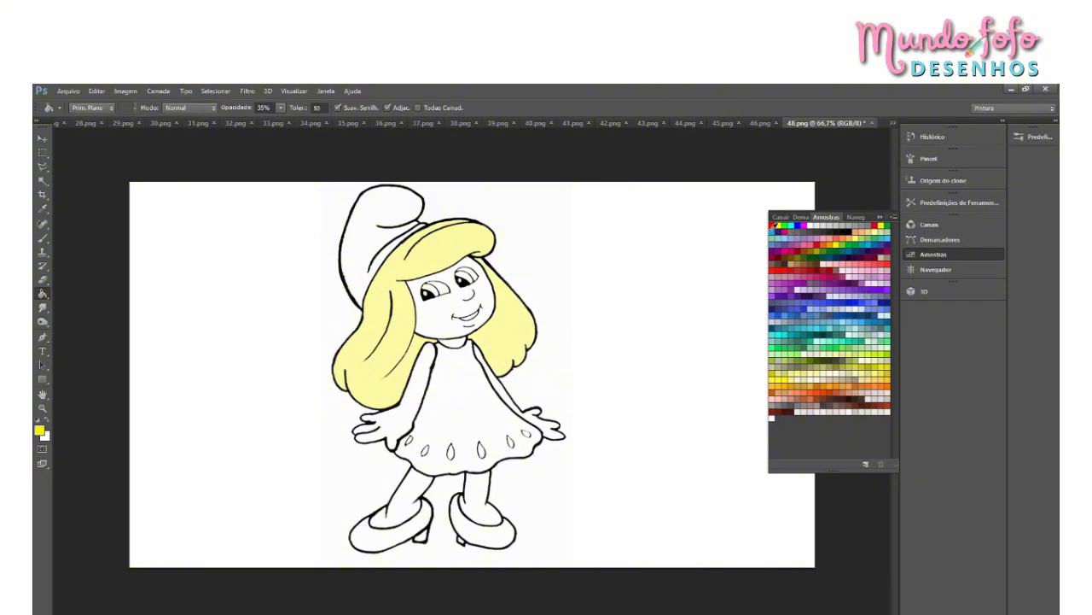
{"action": "left_click", "coordinate": [773, 231]}
{"action": "left_click", "coordinate": [419, 404]}
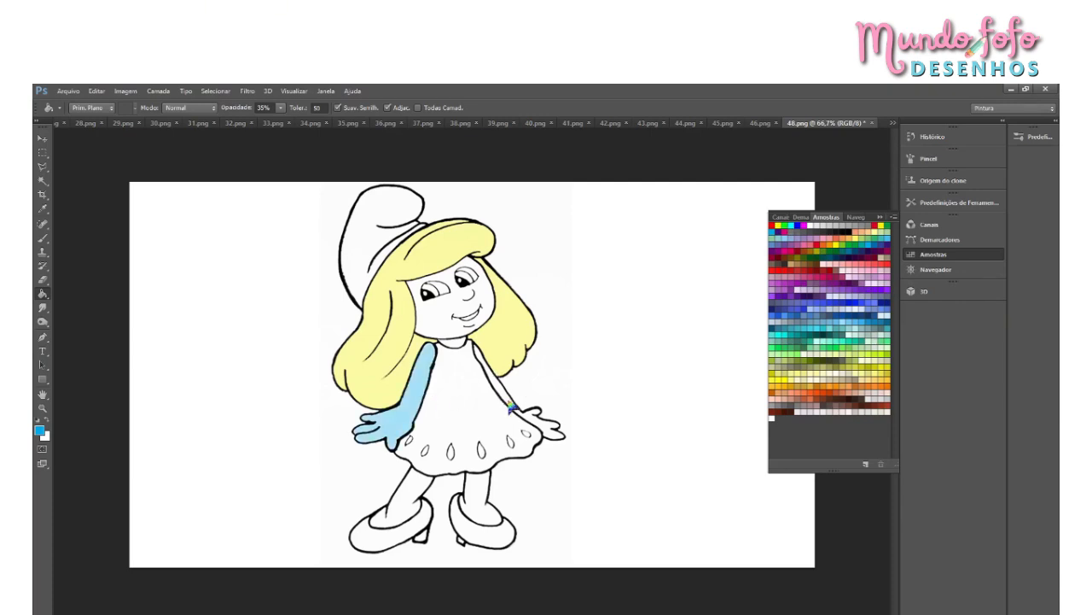
{"action": "left_click", "coordinate": [509, 408]}
{"action": "left_click", "coordinate": [482, 491]}
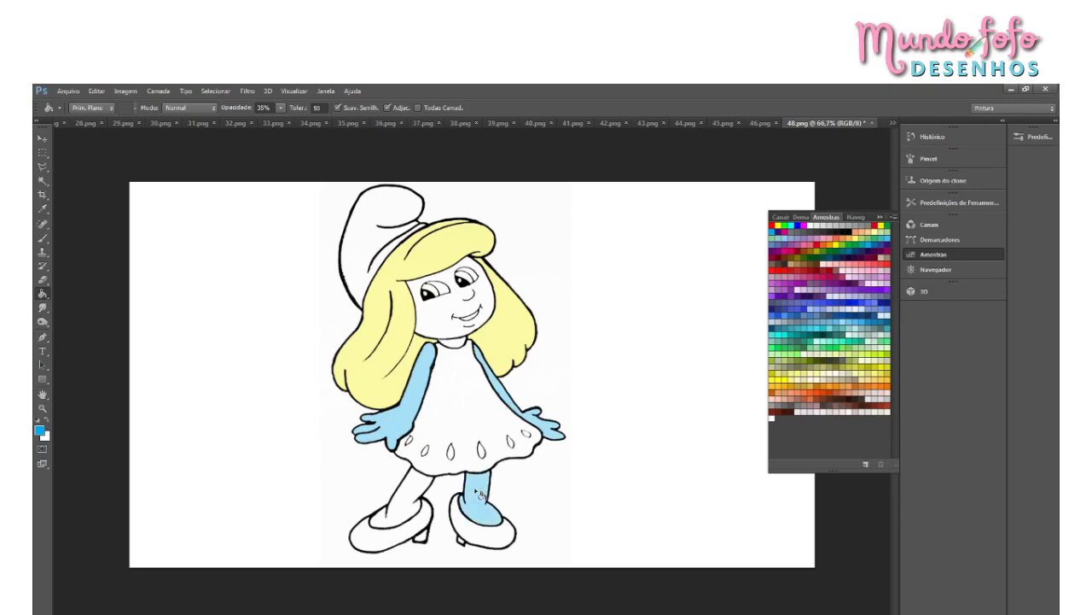
{"action": "left_click", "coordinate": [422, 490]}
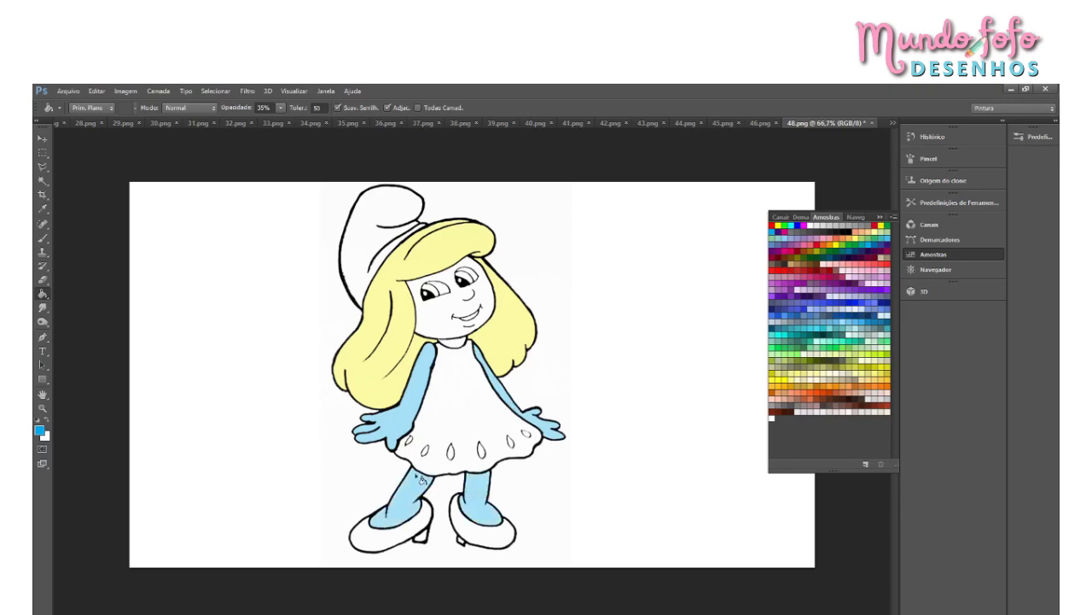
{"action": "left_click", "coordinate": [440, 319]}
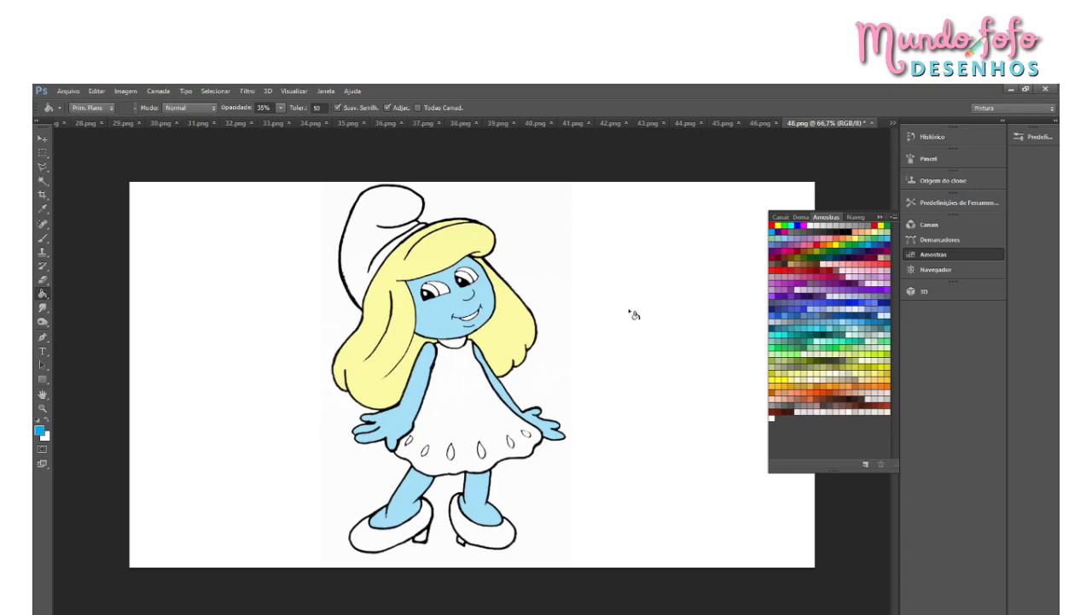
Step: Select all of the girl's yellow hair, starting with the Magic Wand and adding the remaining sections with Quick Selection
{"action": "left_click", "coordinate": [42, 181]}
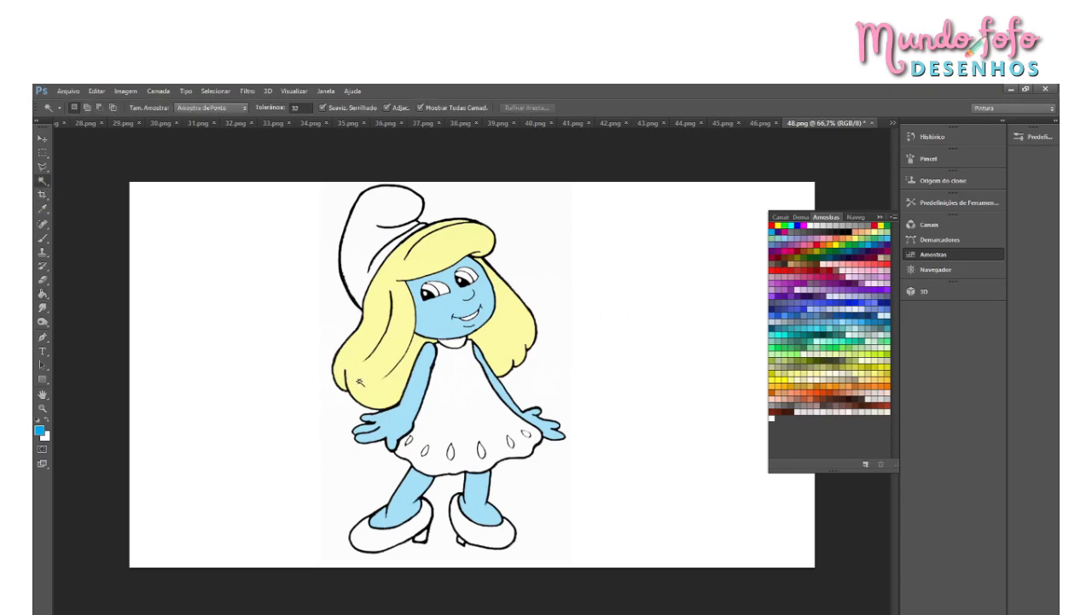
{"action": "left_click", "coordinate": [370, 387]}
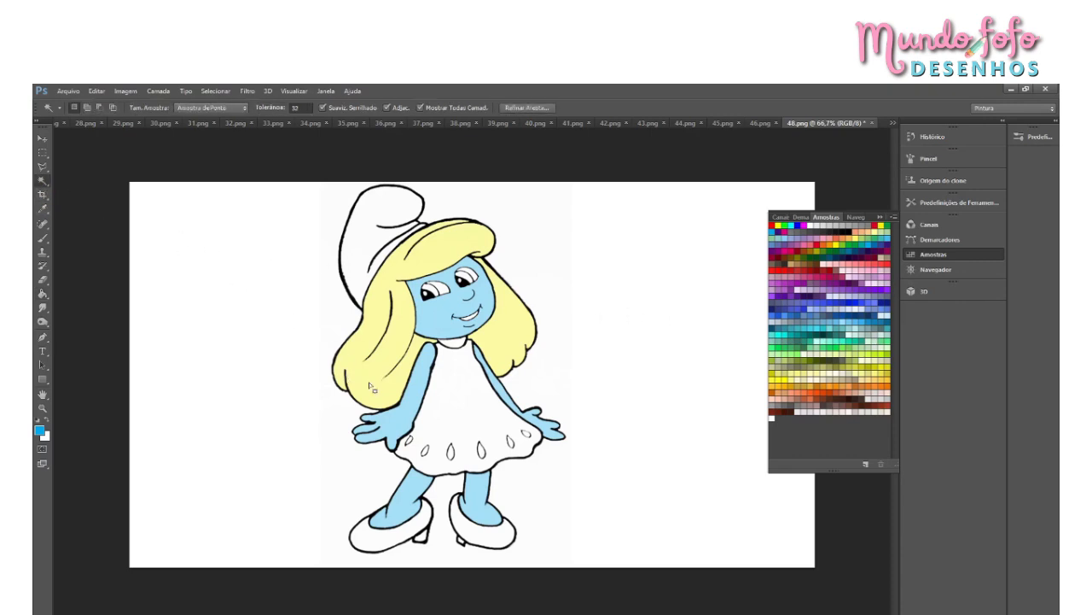
{"action": "right_click", "coordinate": [45, 182]}
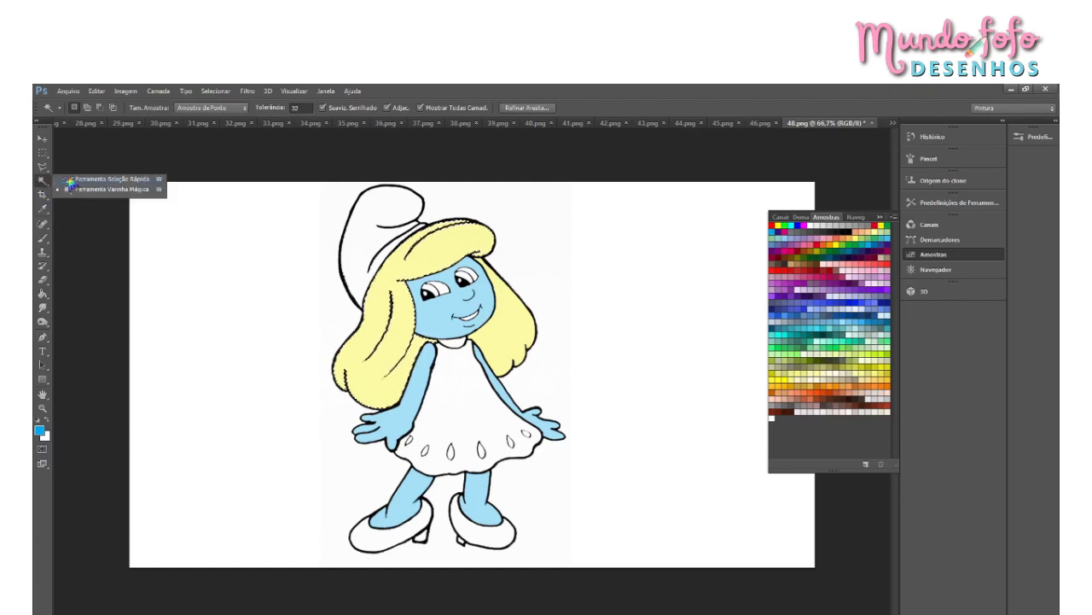
{"action": "left_click", "coordinate": [81, 180]}
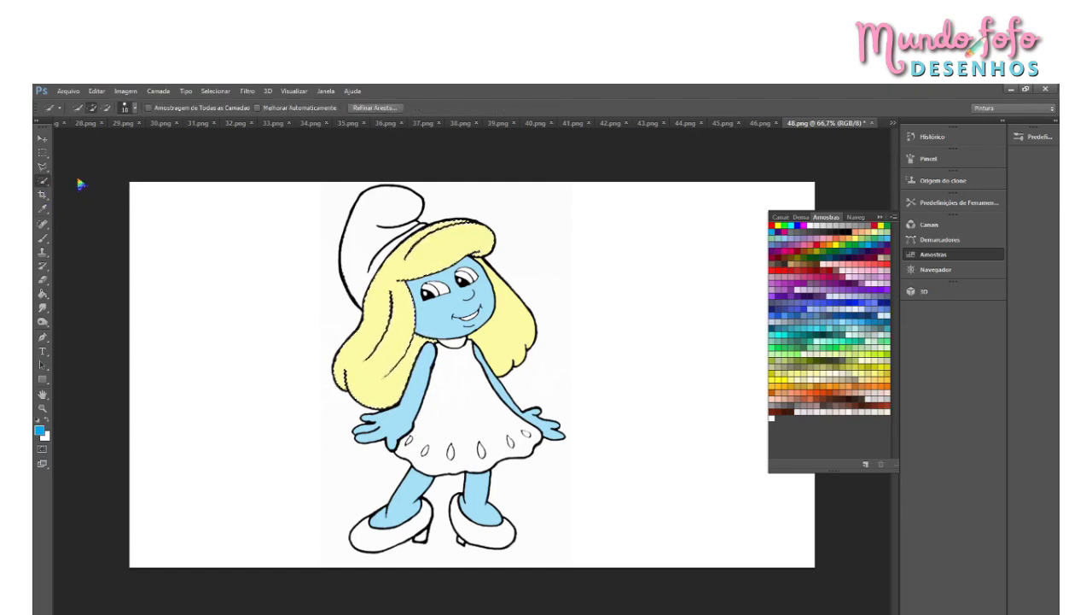
{"action": "left_click", "coordinate": [90, 109]}
Step: Shade the edges of the selected hair with light orange using the Brush at 29% opacity
{"action": "left_click", "coordinate": [43, 293]}
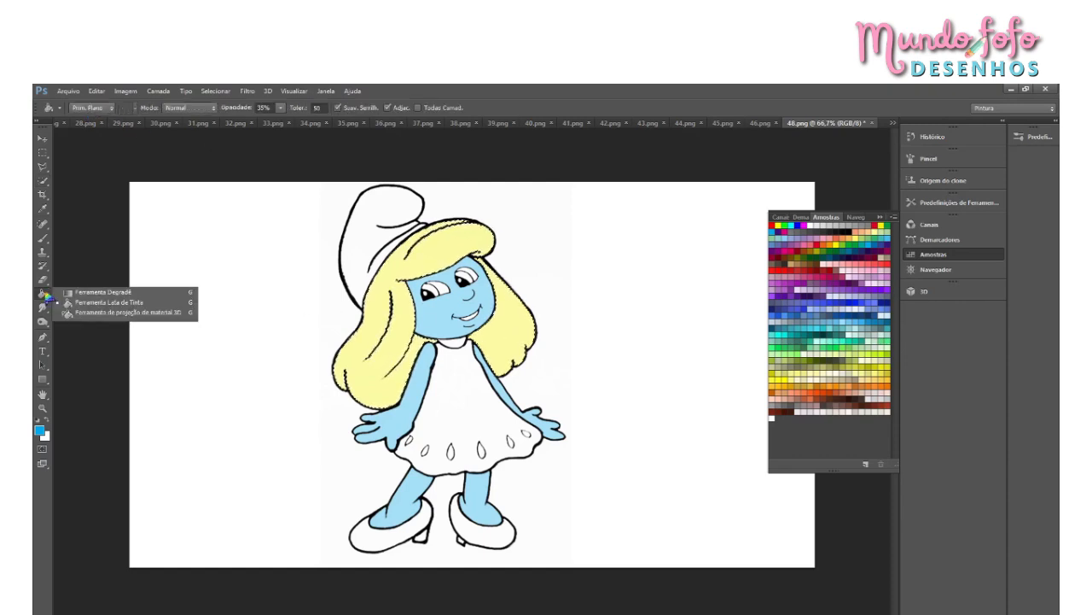
{"action": "left_click", "coordinate": [98, 303]}
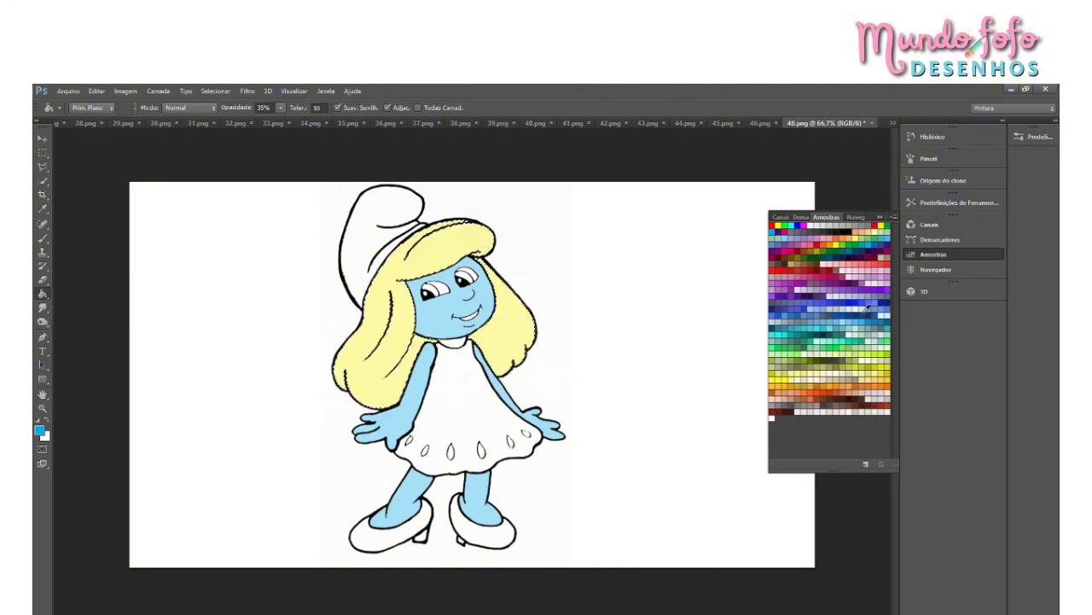
{"action": "left_click", "coordinate": [887, 375]}
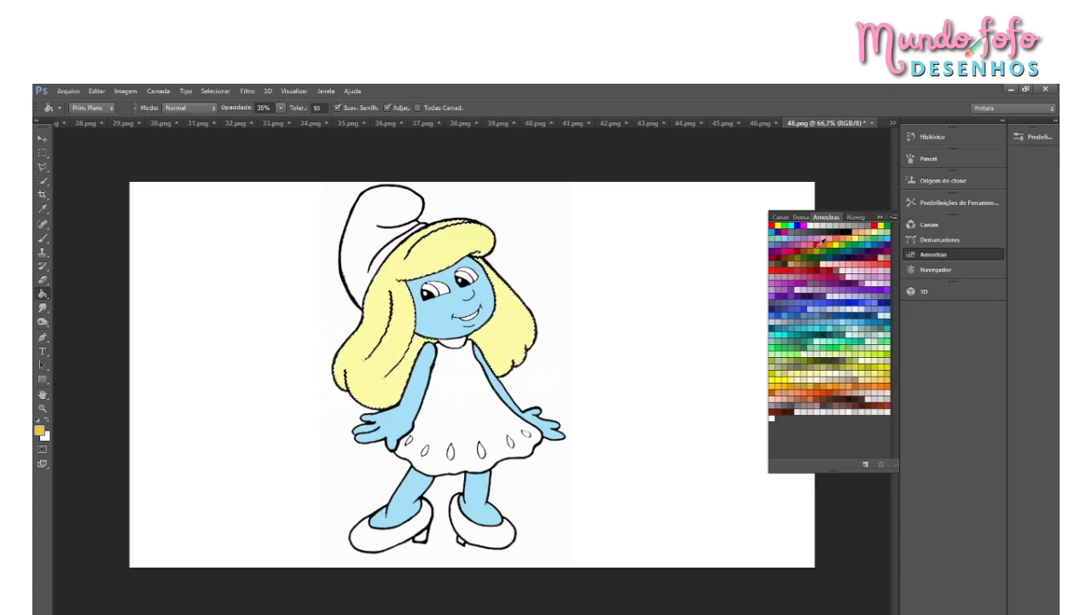
{"action": "left_click", "coordinate": [45, 240]}
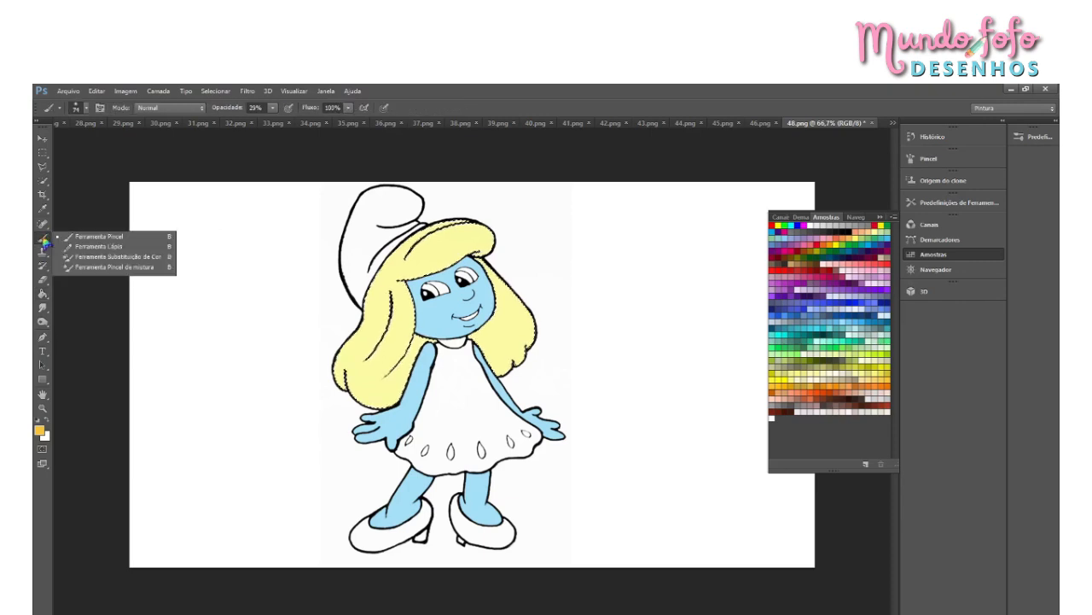
{"action": "left_click", "coordinate": [104, 239]}
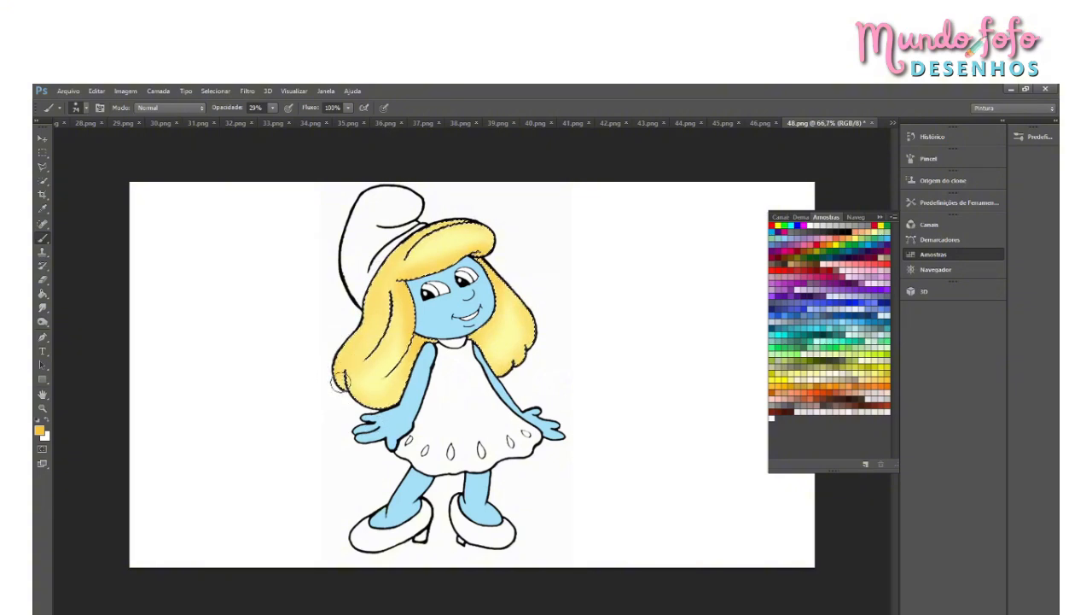
{"action": "left_click_drag", "start_coordinate": [340, 369], "coordinate": [356, 380]}
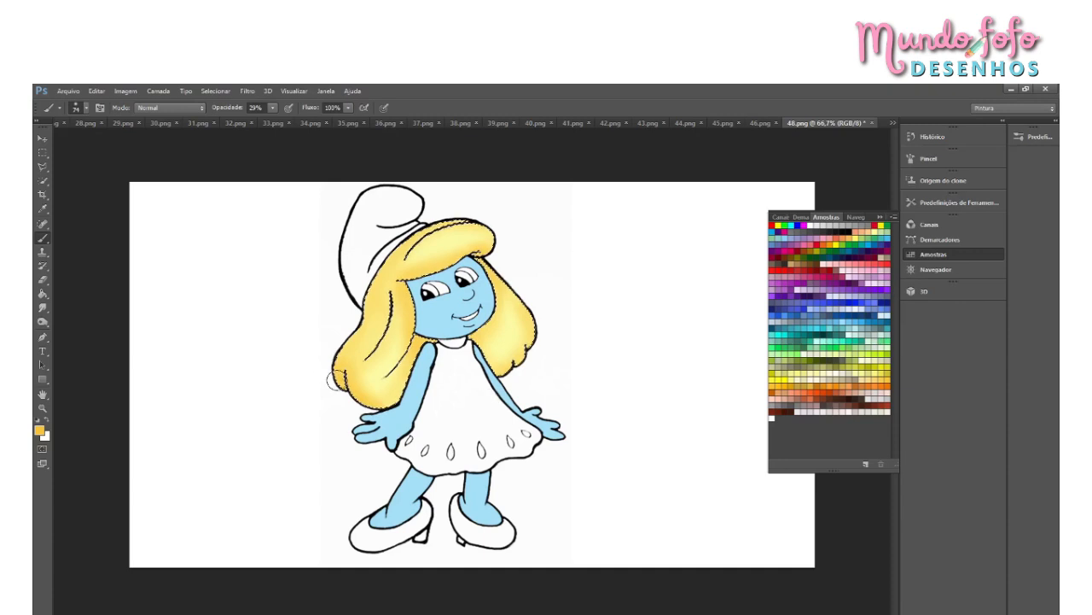
Step: Fill the selected hair with bright yellow and shade its edges with orange-yellow using the Brush
{"action": "left_click", "coordinate": [780, 224]}
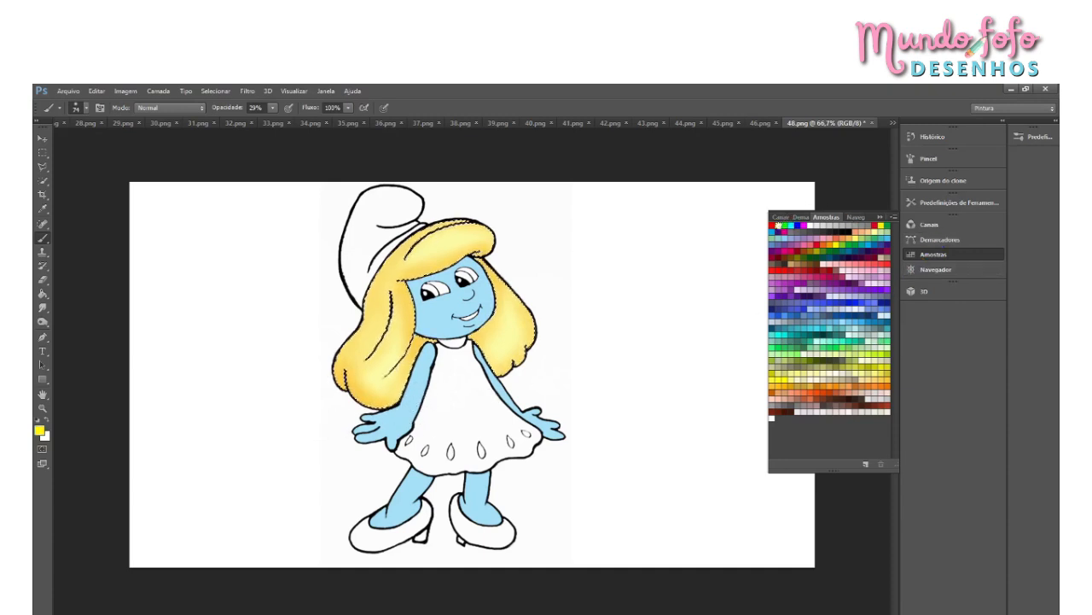
{"action": "left_click_drag", "start_coordinate": [42, 293], "coordinate": [120, 303]}
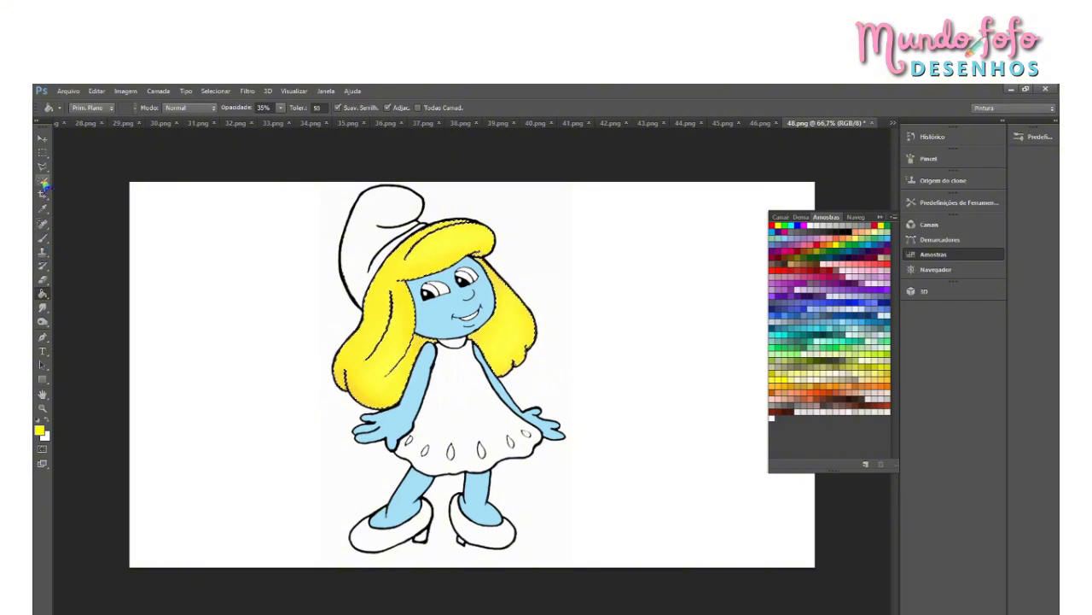
{"action": "left_click", "coordinate": [42, 237]}
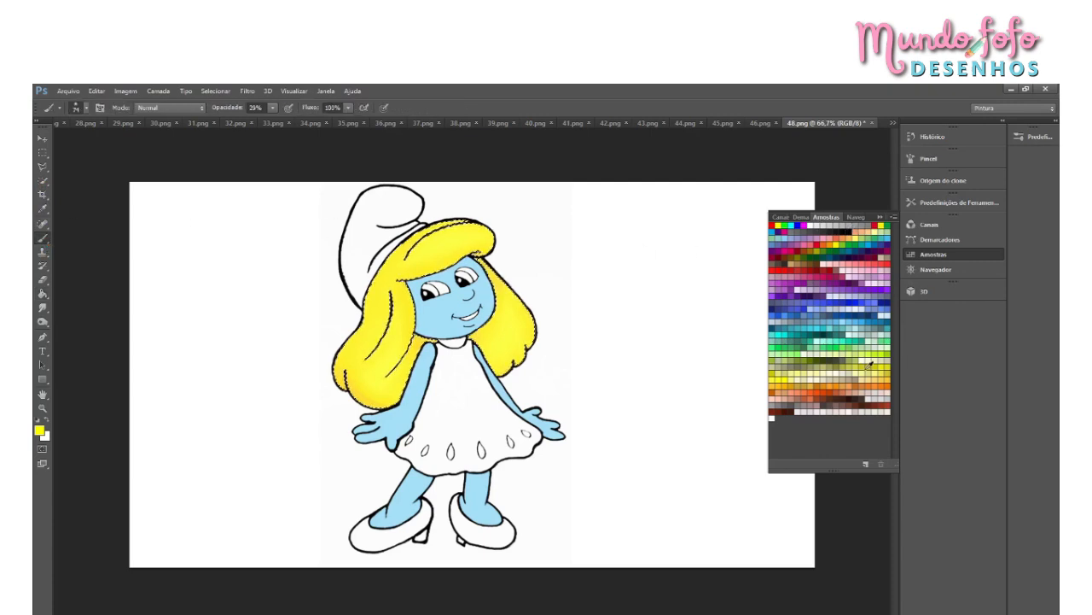
{"action": "left_click", "coordinate": [787, 382]}
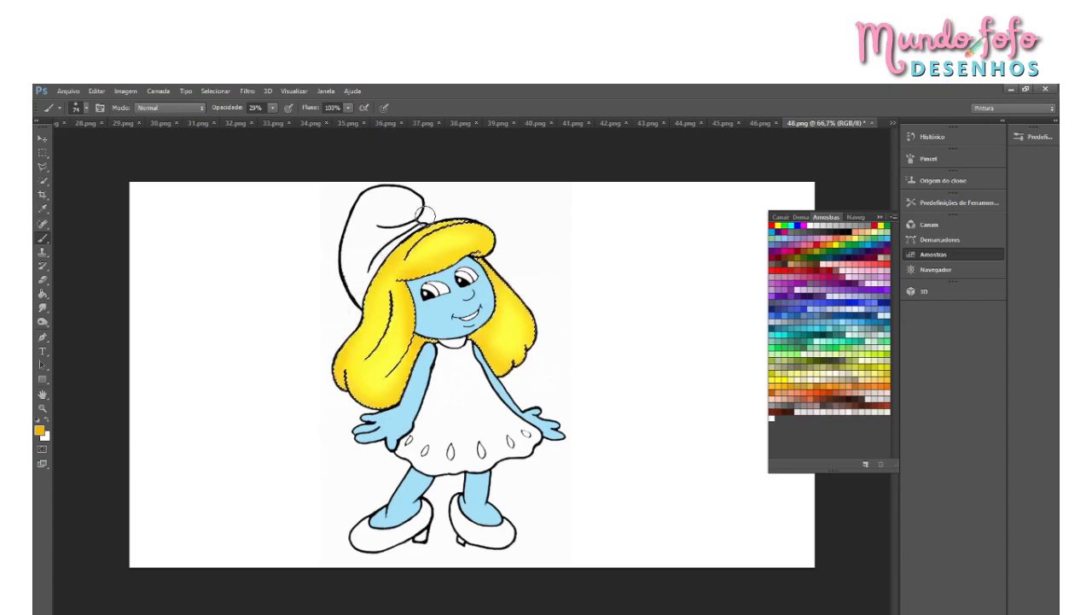
Step: Select the arm on the drawing's left side with the Magic Wand and shade its edges with cyan blue using the Brush
{"action": "left_click", "coordinate": [41, 181]}
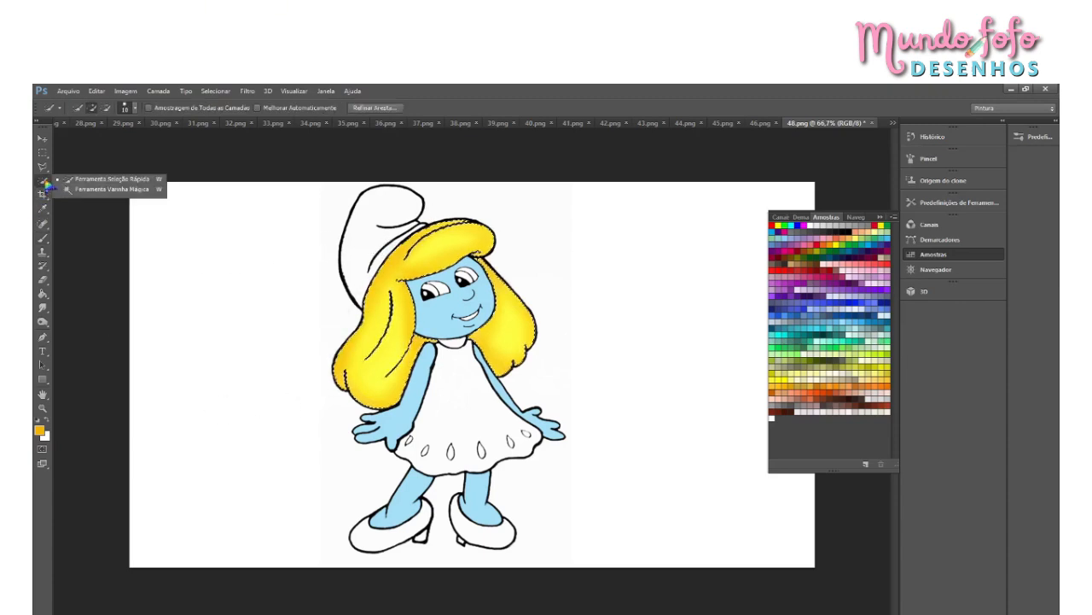
{"action": "left_click", "coordinate": [102, 188]}
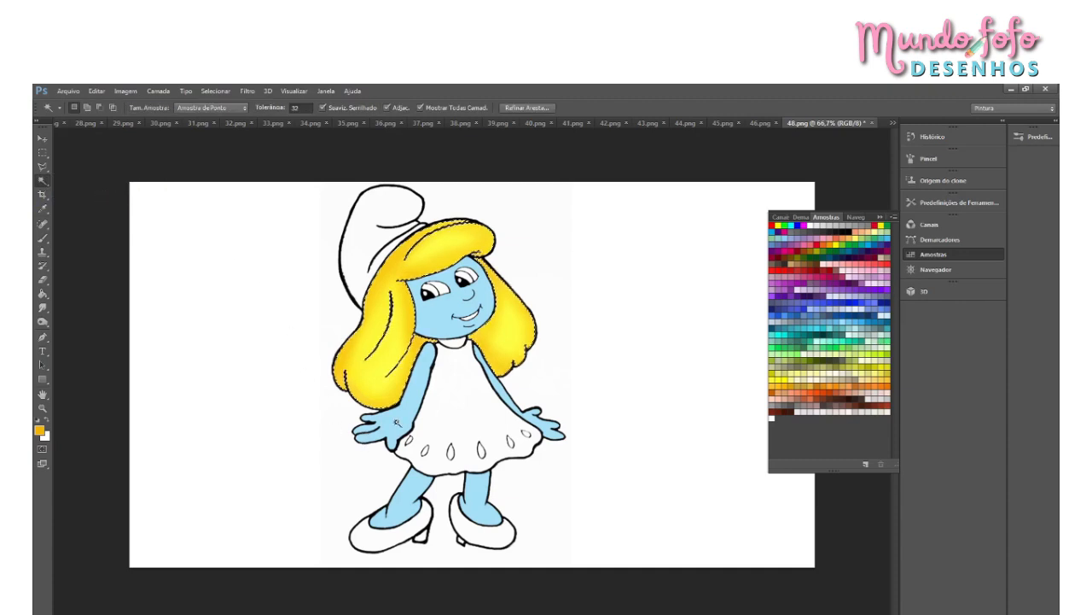
{"action": "left_click", "coordinate": [43, 294]}
{"action": "left_click", "coordinate": [86, 304]}
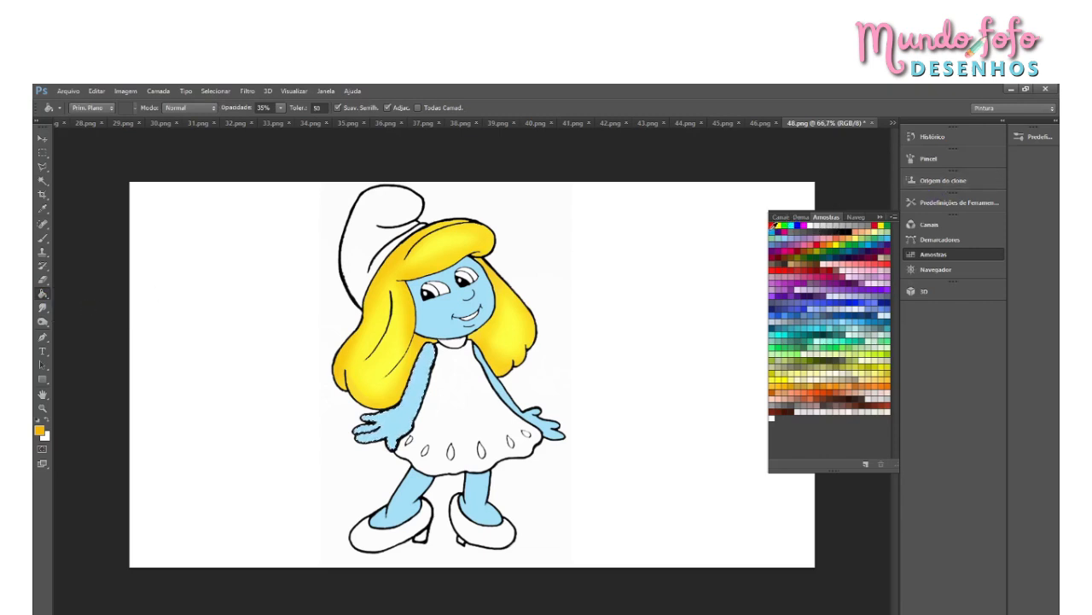
{"action": "left_click", "coordinate": [772, 230]}
{"action": "left_click", "coordinate": [45, 239]}
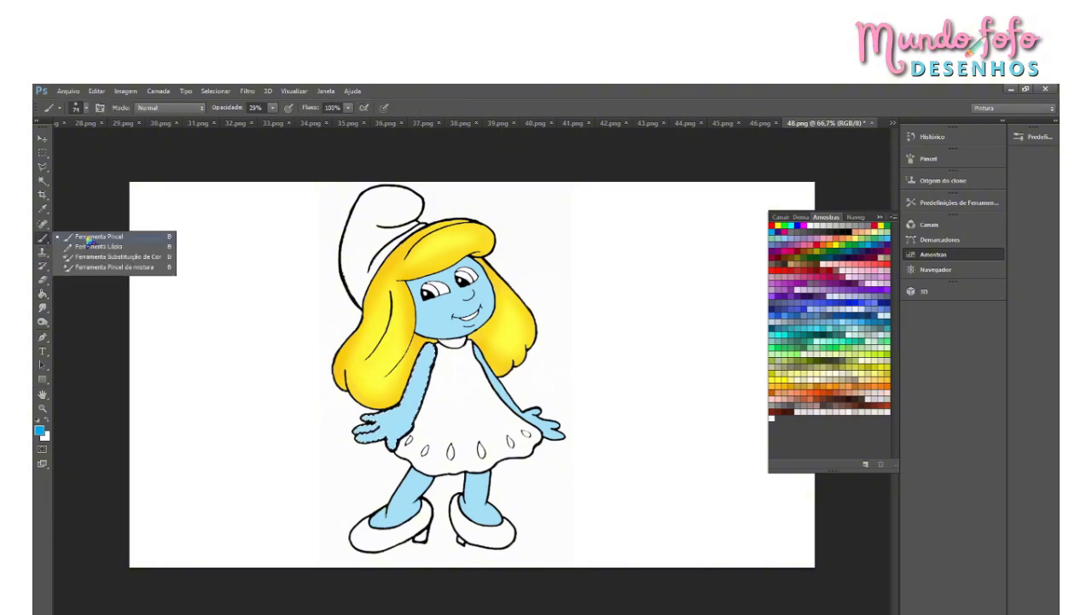
{"action": "left_click", "coordinate": [89, 238]}
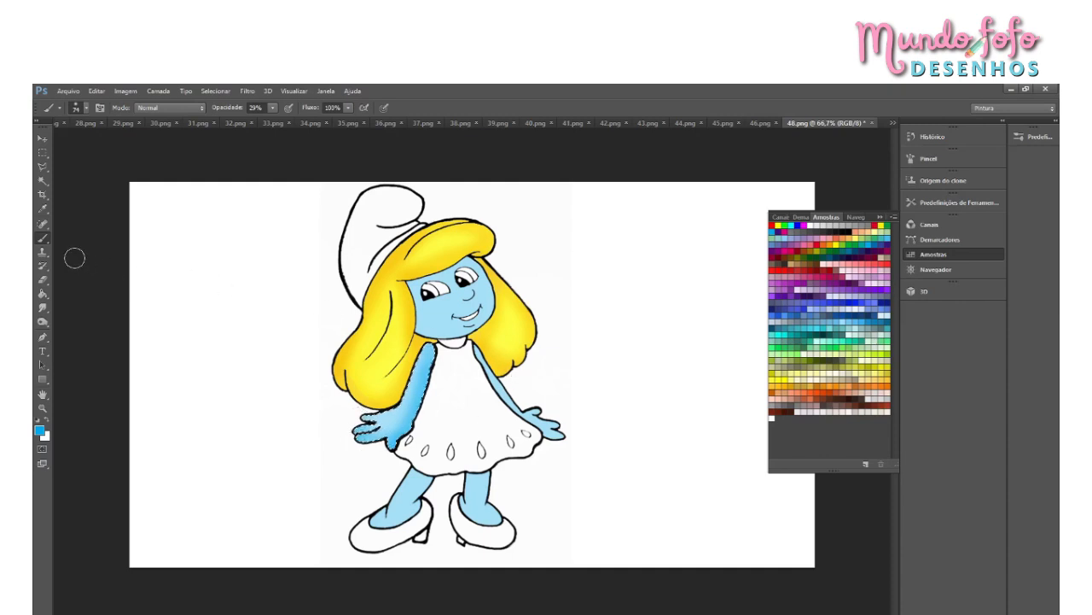
Step: Select the blue face with the Magic Wand and shade its edges with cyan blue using the Brush
{"action": "left_click", "coordinate": [42, 183]}
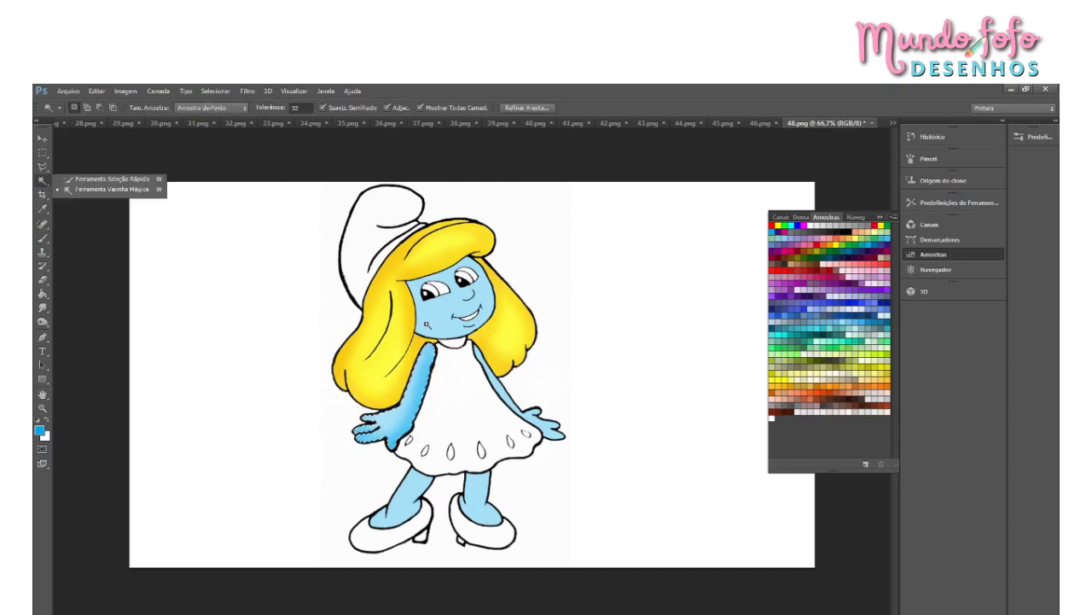
{"action": "left_click", "coordinate": [110, 193]}
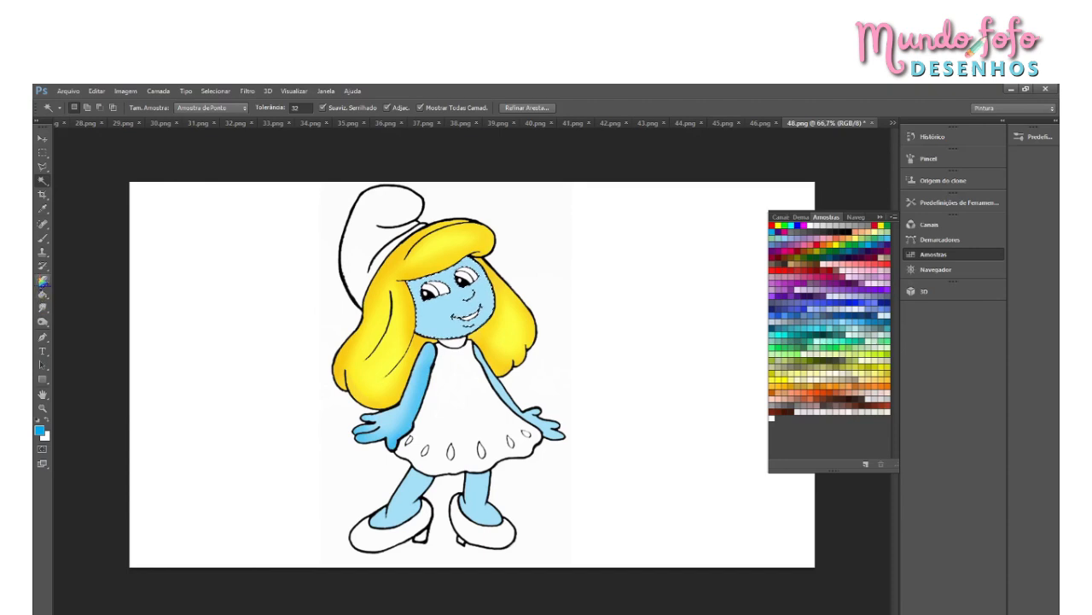
{"action": "left_click", "coordinate": [42, 238]}
{"action": "left_click", "coordinate": [403, 283]}
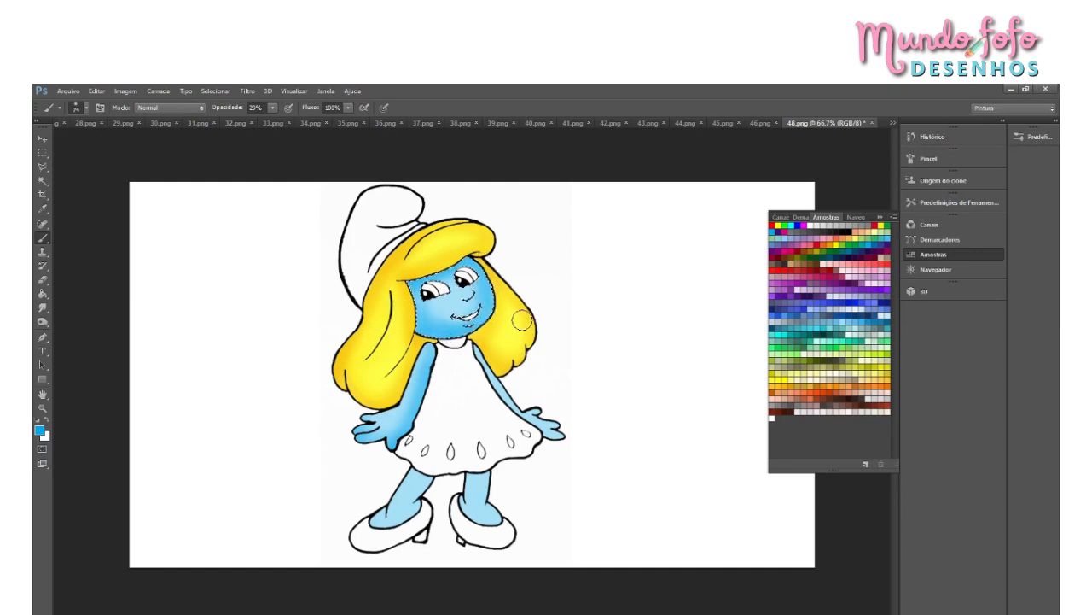
Step: Select the arm on the drawing's right side with the Magic Wand and brush cyan blue shading along it
{"action": "left_click", "coordinate": [42, 182]}
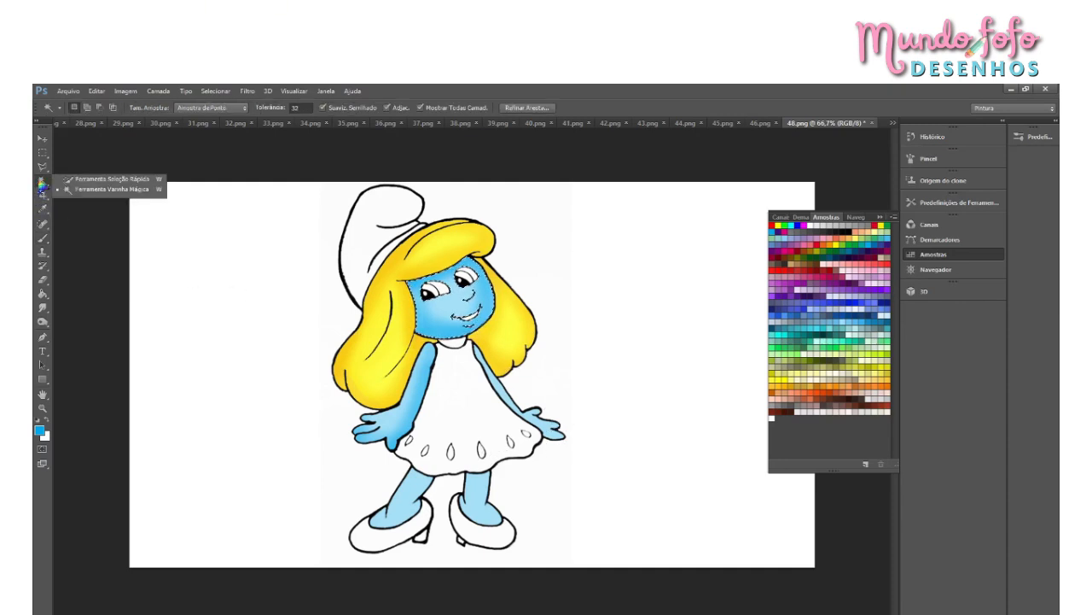
{"action": "left_click", "coordinate": [101, 189]}
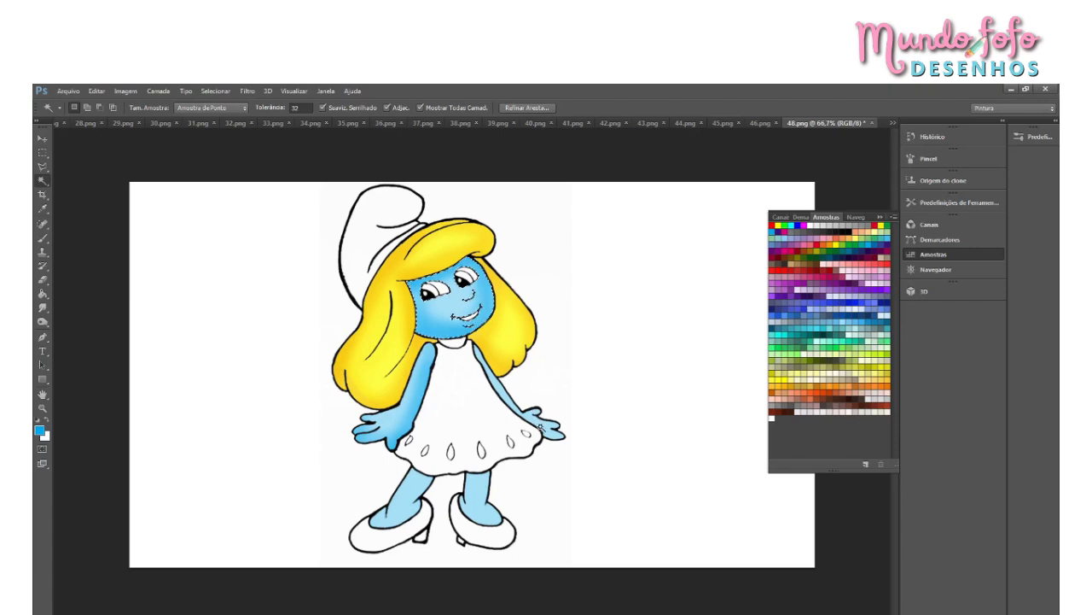
{"action": "left_click", "coordinate": [541, 425]}
{"action": "left_click", "coordinate": [43, 239]}
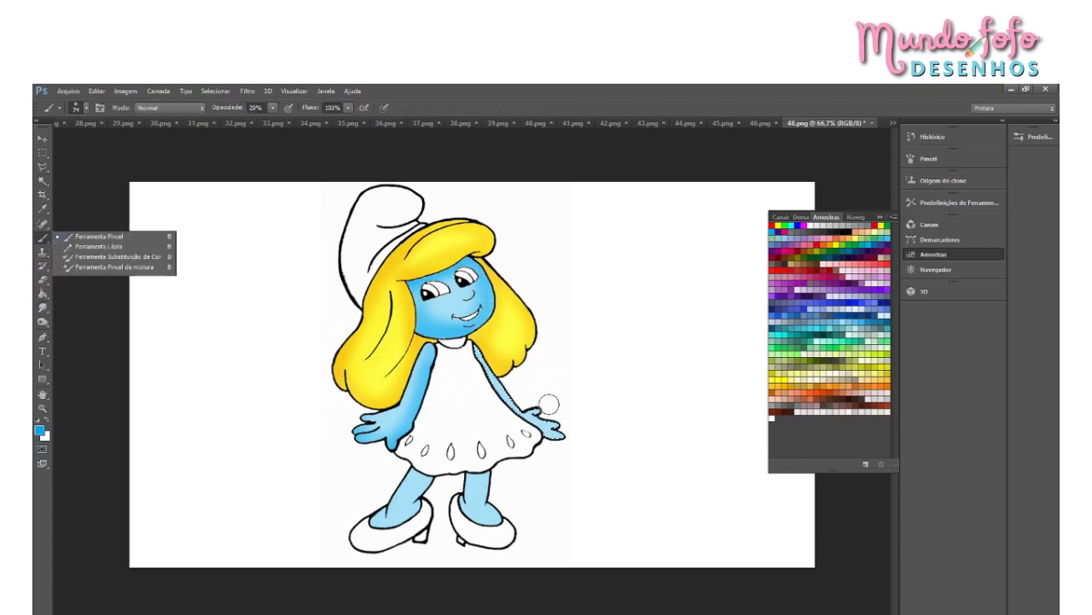
{"action": "left_click", "coordinate": [486, 352]}
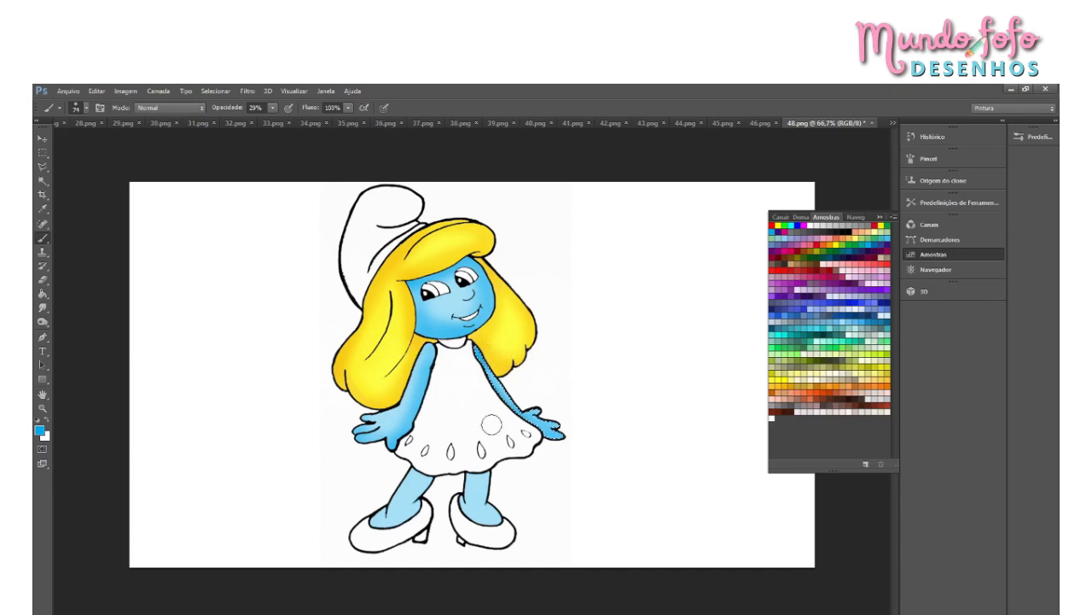
Step: Reselect the darker area of the left-side arm with the Magic Wand and deepen its shading with cyan blue brush strokes
{"action": "left_click", "coordinate": [41, 181]}
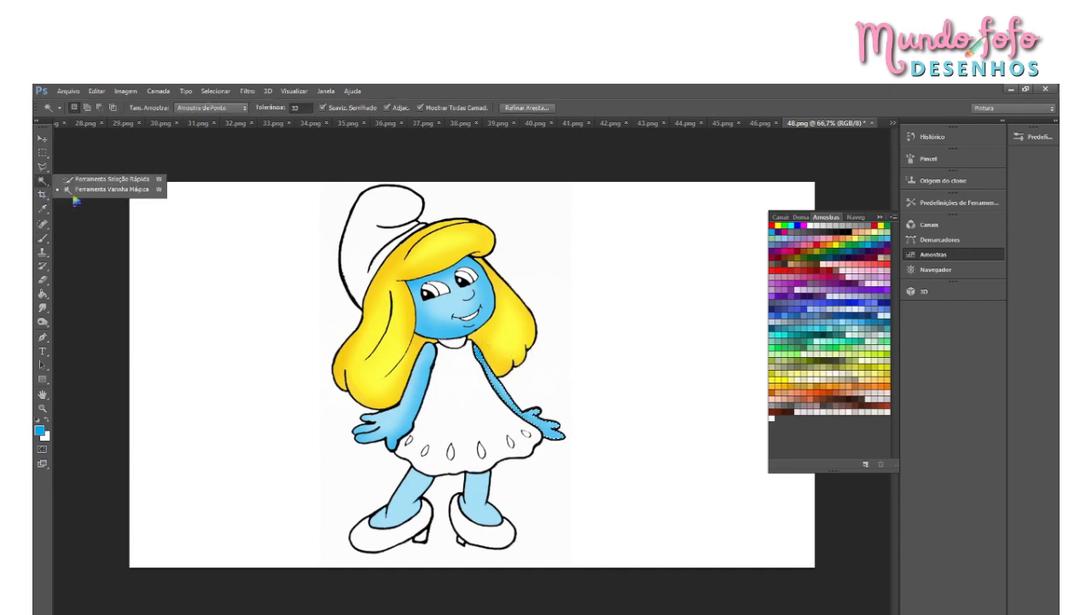
{"action": "left_click", "coordinate": [420, 388]}
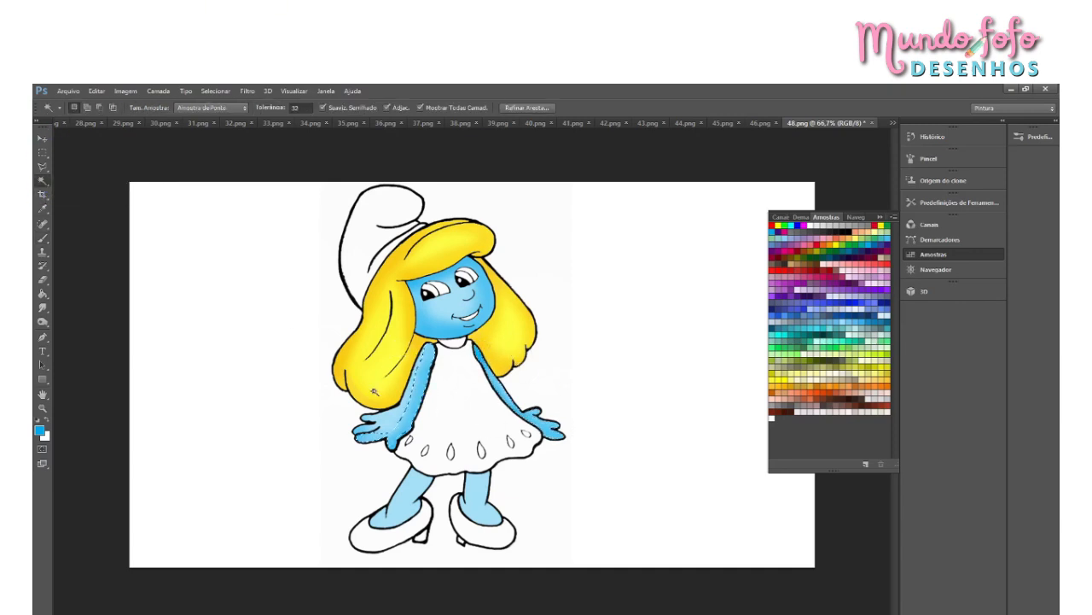
{"action": "left_click", "coordinate": [42, 237]}
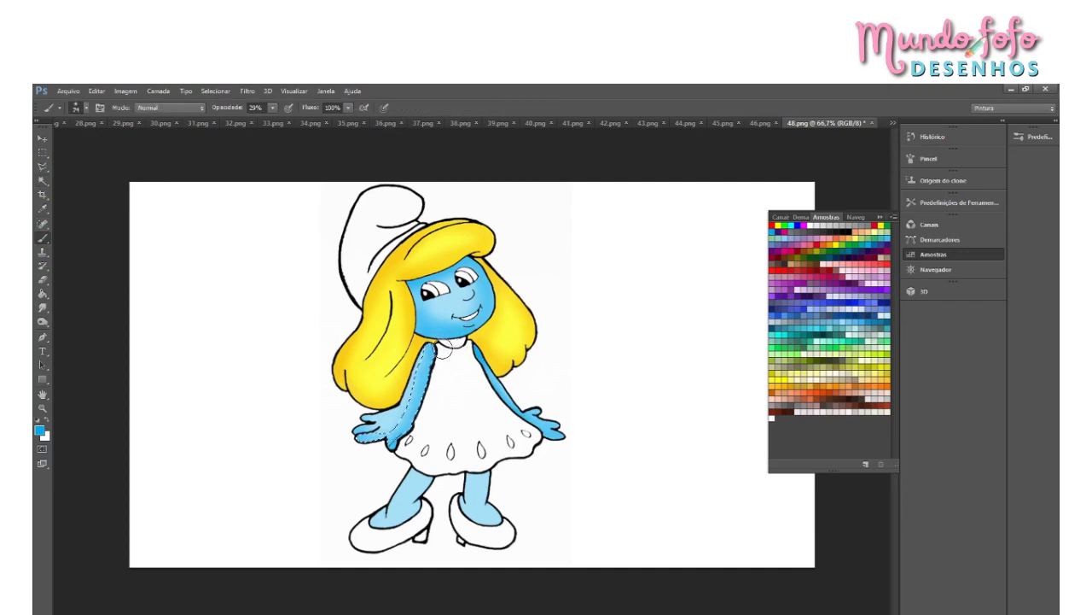
{"action": "left_click_drag", "start_coordinate": [443, 348], "coordinate": [424, 401]}
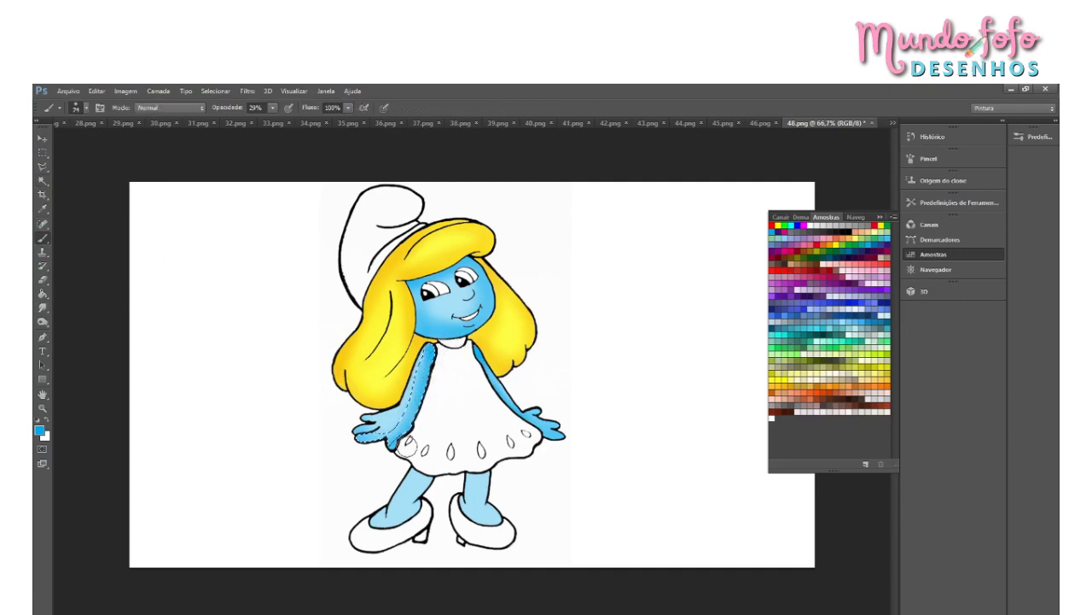
Step: Select the leg on the drawing's right side with the Magic Wand and shade its edges with cyan blue using the Brush
{"action": "left_click", "coordinate": [42, 181]}
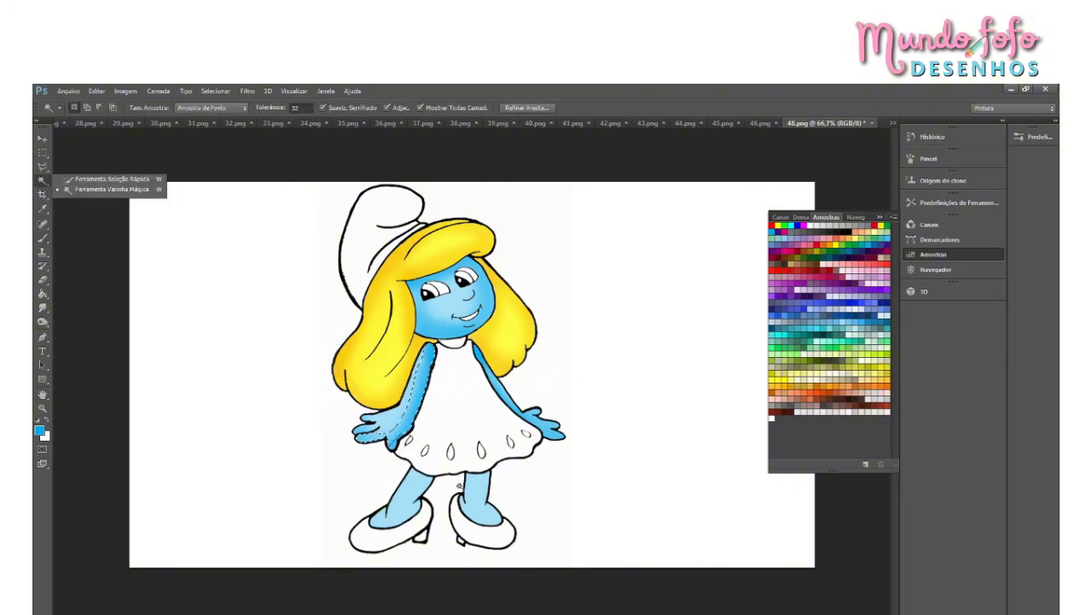
{"action": "left_click", "coordinate": [491, 507]}
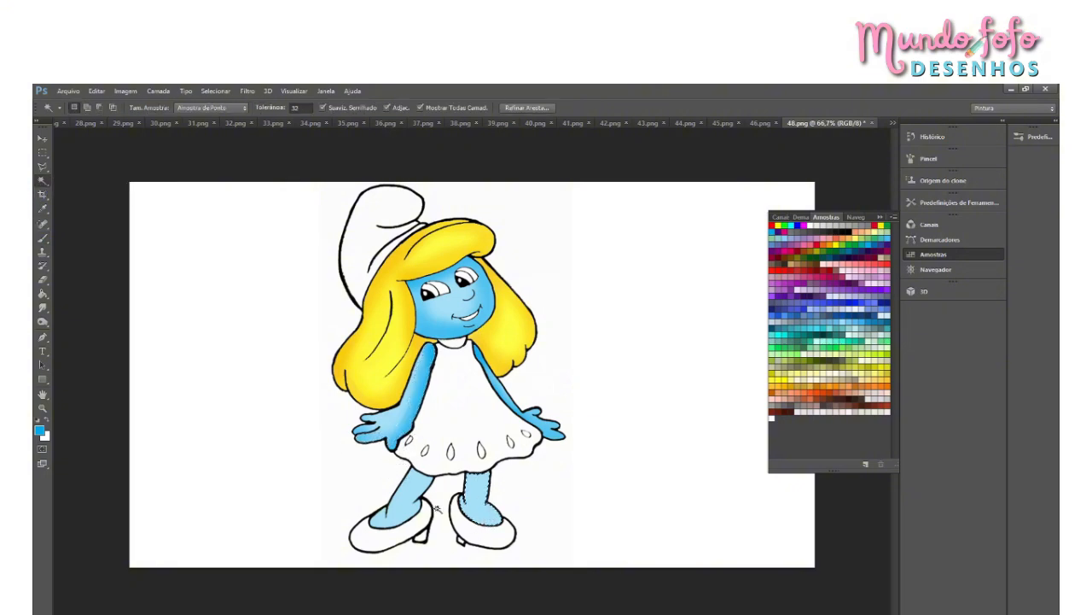
{"action": "left_click", "coordinate": [42, 238]}
{"action": "mouse_move", "coordinate": [461, 470]}
{"action": "left_mouse_down"}
{"action": "mouse_move", "coordinate": [506, 470]}
{"action": "mouse_move", "coordinate": [474, 485]}
{"action": "mouse_move", "coordinate": [510, 470]}
{"action": "mouse_move", "coordinate": [489, 493]}
{"action": "mouse_move", "coordinate": [488, 524]}
{"action": "mouse_move", "coordinate": [524, 535]}
{"action": "mouse_move", "coordinate": [484, 518]}
{"action": "left_mouse_up"}
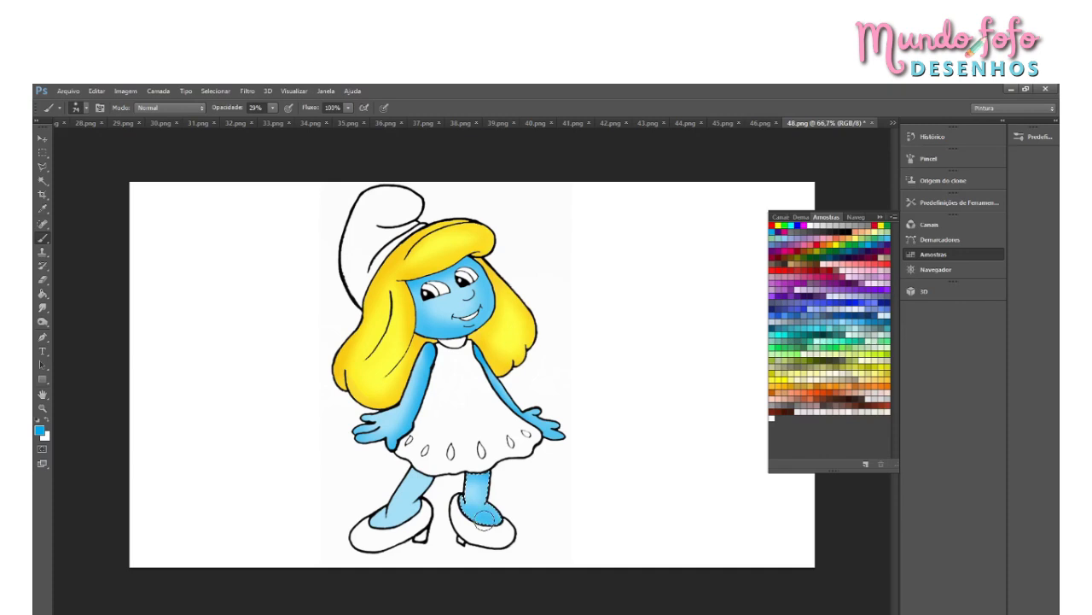
Step: Select the leg on the drawing's left side with the Magic Wand and brush cyan blue shading along its edges
{"action": "left_click", "coordinate": [41, 181]}
{"action": "left_click", "coordinate": [395, 512]}
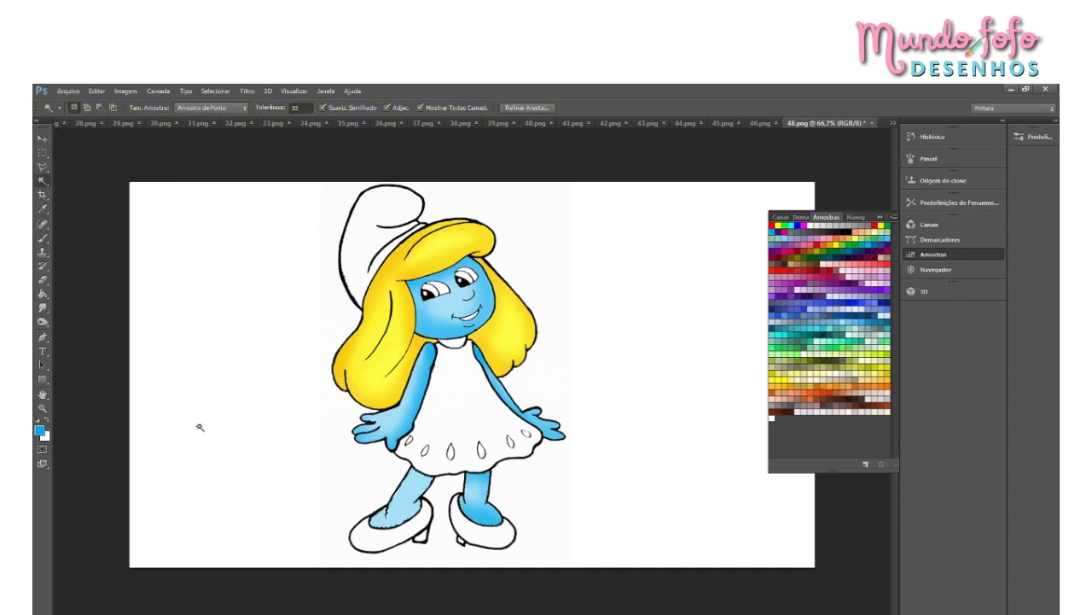
{"action": "left_click", "coordinate": [42, 237]}
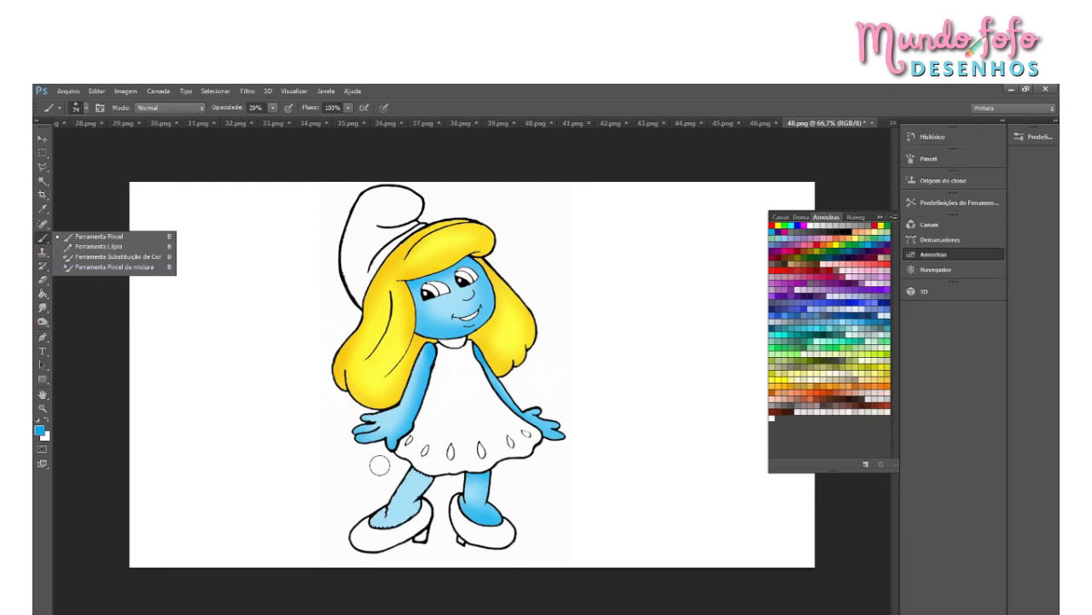
{"action": "mouse_move", "coordinate": [412, 468]}
{"action": "left_mouse_down"}
{"action": "mouse_move", "coordinate": [409, 532]}
{"action": "mouse_move", "coordinate": [357, 536]}
{"action": "mouse_move", "coordinate": [416, 511]}
{"action": "mouse_move", "coordinate": [345, 534]}
{"action": "mouse_move", "coordinate": [390, 520]}
{"action": "left_mouse_up"}
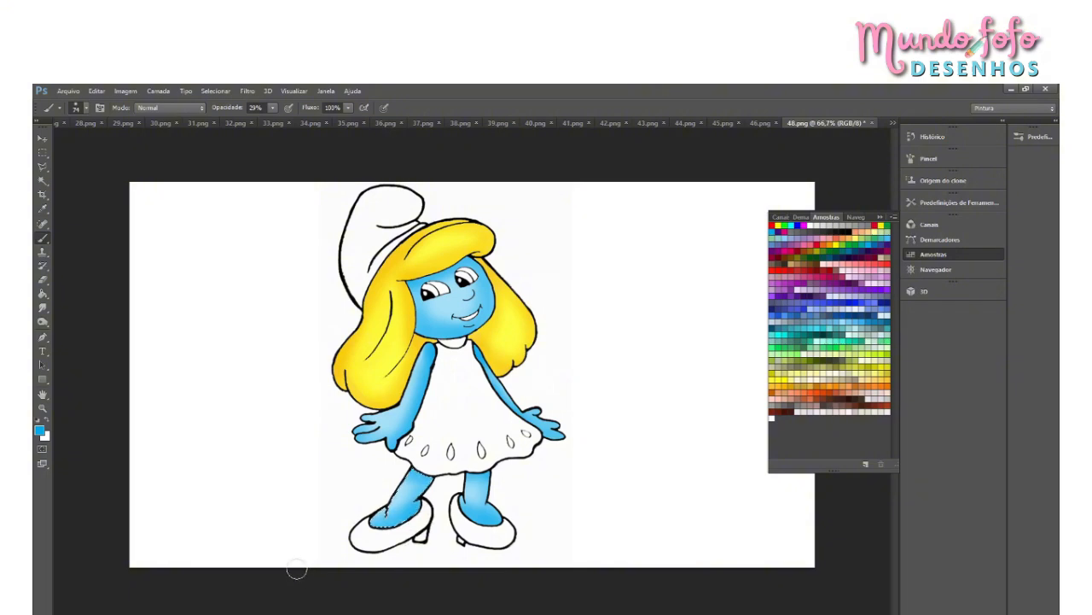
Step: Colour the white neck area between the face and the dress blue using the Paint Bucket
{"action": "left_click", "coordinate": [42, 181]}
{"action": "left_click", "coordinate": [94, 192]}
{"action": "left_click", "coordinate": [464, 419]}
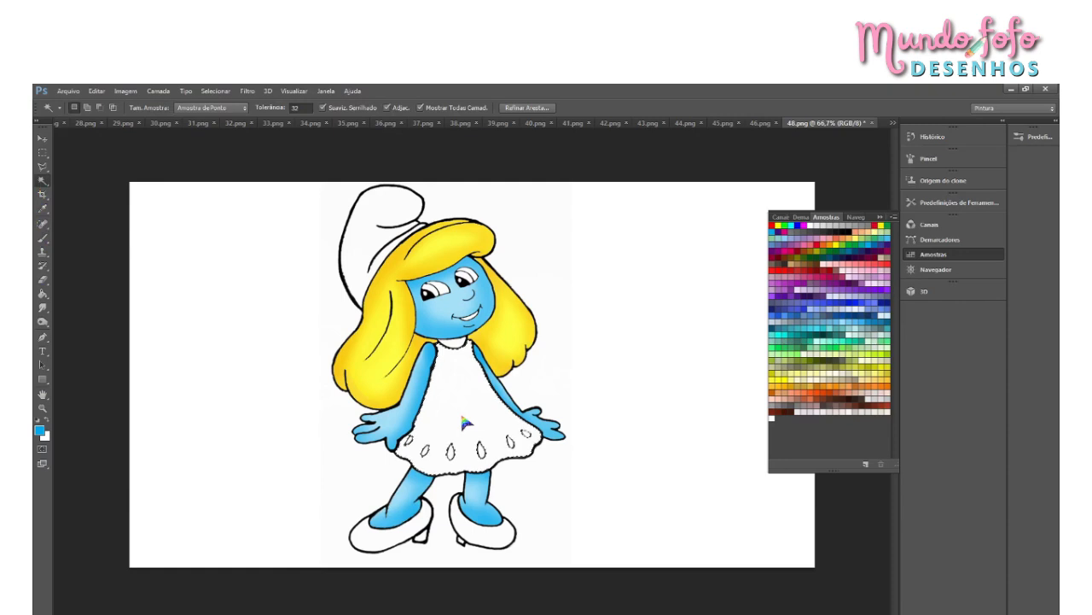
{"action": "left_click", "coordinate": [43, 296]}
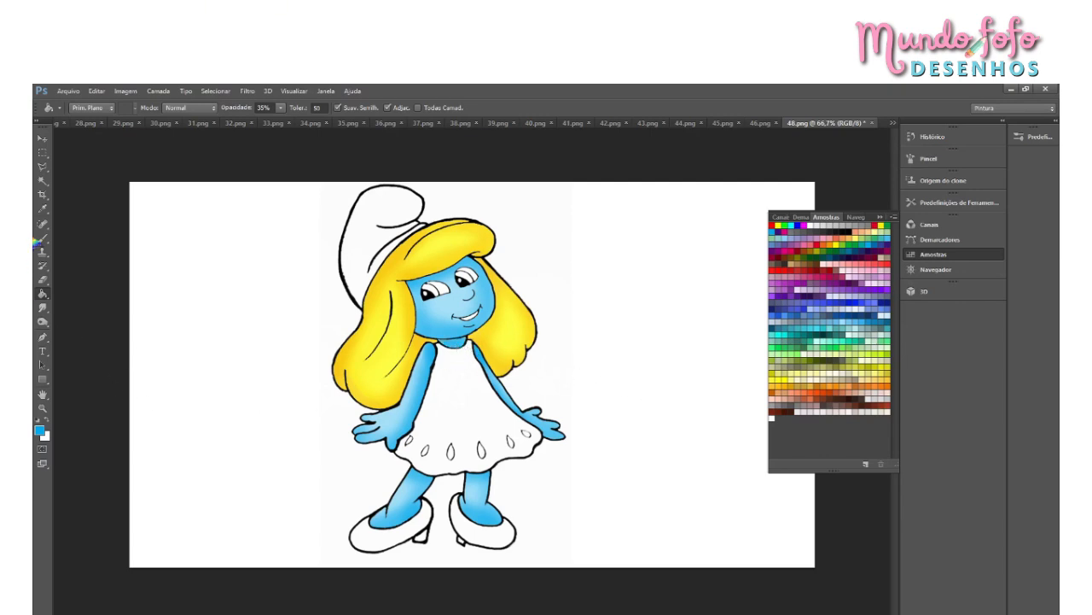
Step: Select the white dress with the Magic Wand and shade its edges and hem with grey using the Brush
{"action": "left_click", "coordinate": [41, 181]}
{"action": "left_click", "coordinate": [481, 430]}
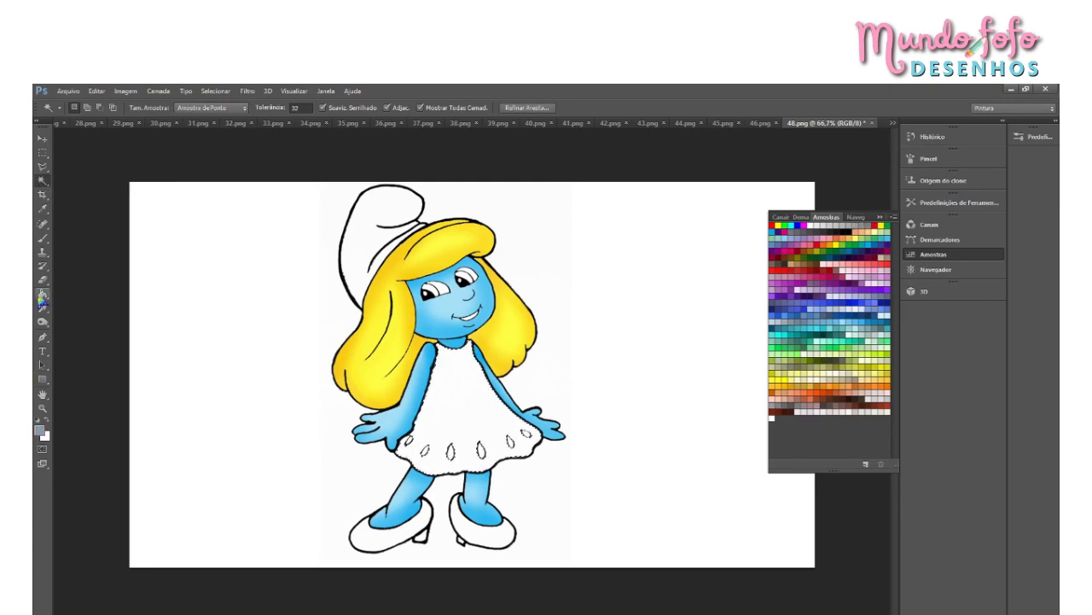
{"action": "left_click", "coordinate": [43, 240]}
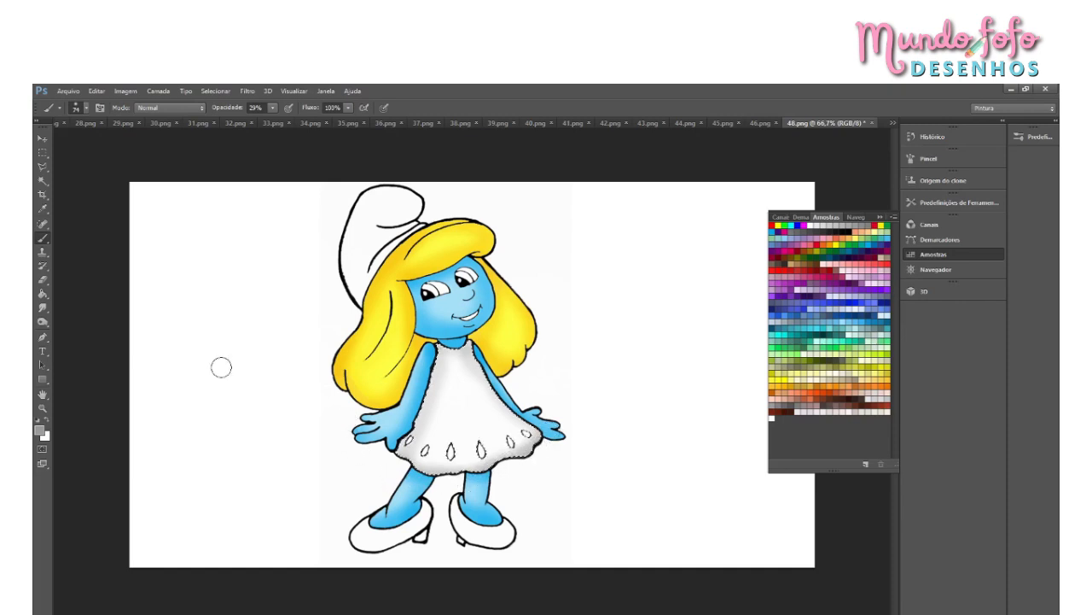
Step: Select the shoe on the drawing's left side with the Magic Wand and shade its edges with grey using the Brush
{"action": "left_click", "coordinate": [41, 181]}
{"action": "left_click", "coordinate": [374, 540]}
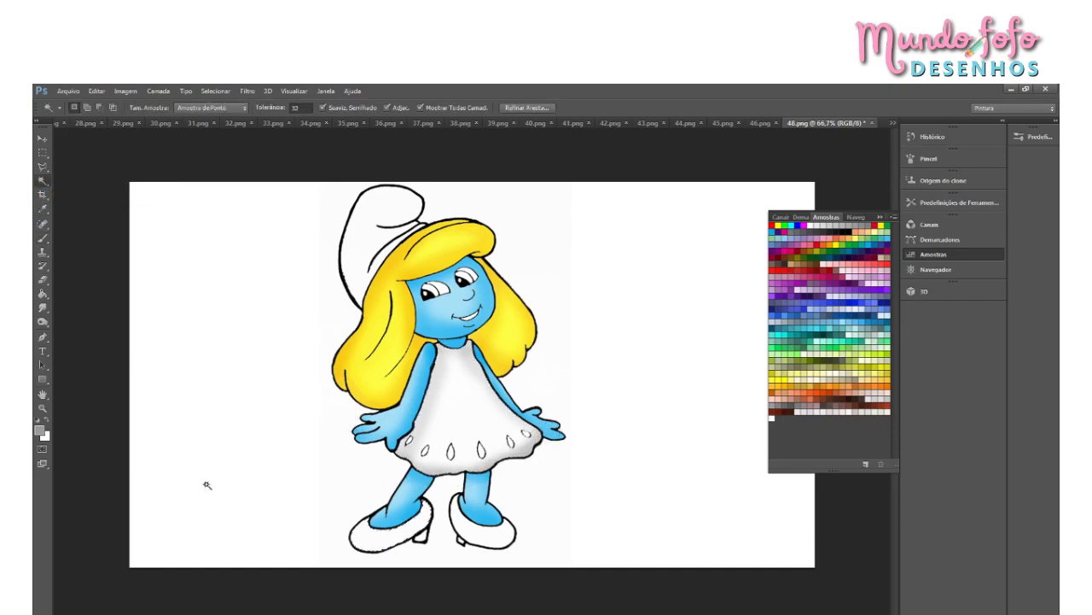
{"action": "left_click", "coordinate": [41, 238]}
{"action": "mouse_move", "coordinate": [417, 495]}
{"action": "left_mouse_down"}
{"action": "mouse_move", "coordinate": [442, 510]}
{"action": "mouse_move", "coordinate": [411, 492]}
{"action": "mouse_move", "coordinate": [415, 537]}
{"action": "mouse_move", "coordinate": [351, 510]}
{"action": "mouse_move", "coordinate": [363, 506]}
{"action": "mouse_move", "coordinate": [354, 556]}
{"action": "left_mouse_up"}
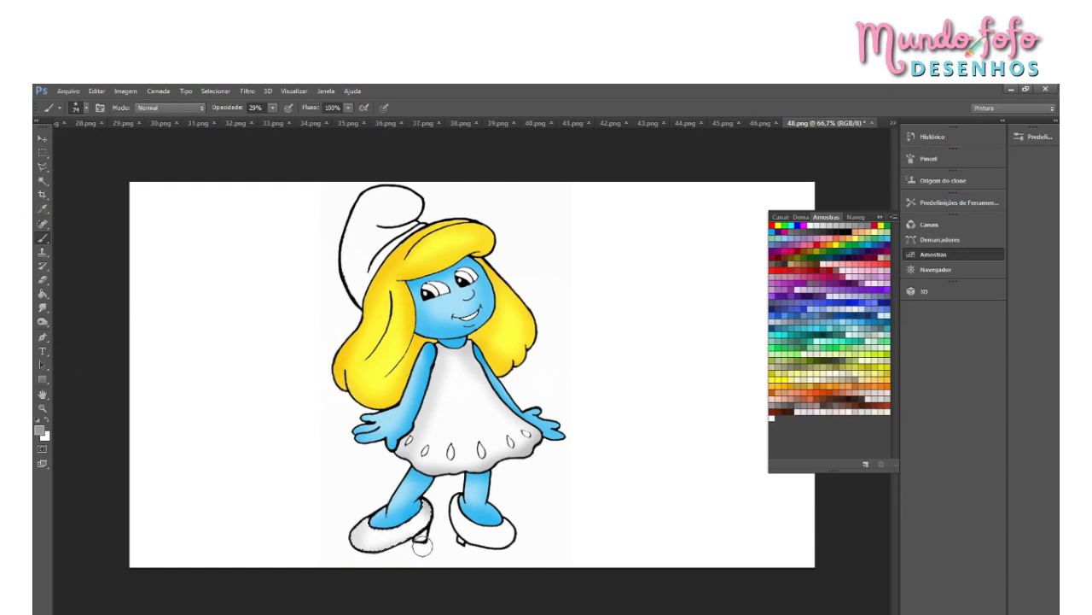
{"action": "mouse_move", "coordinate": [440, 529]}
{"action": "left_mouse_down"}
{"action": "mouse_move", "coordinate": [390, 552]}
{"action": "mouse_move", "coordinate": [451, 520]}
{"action": "mouse_move", "coordinate": [394, 555]}
{"action": "mouse_move", "coordinate": [446, 533]}
{"action": "mouse_move", "coordinate": [410, 536]}
{"action": "left_mouse_up"}
Step: Select the shoe on the drawing's right side with the Magic Wand and brush grey shading along its edges
{"action": "left_click", "coordinate": [43, 182]}
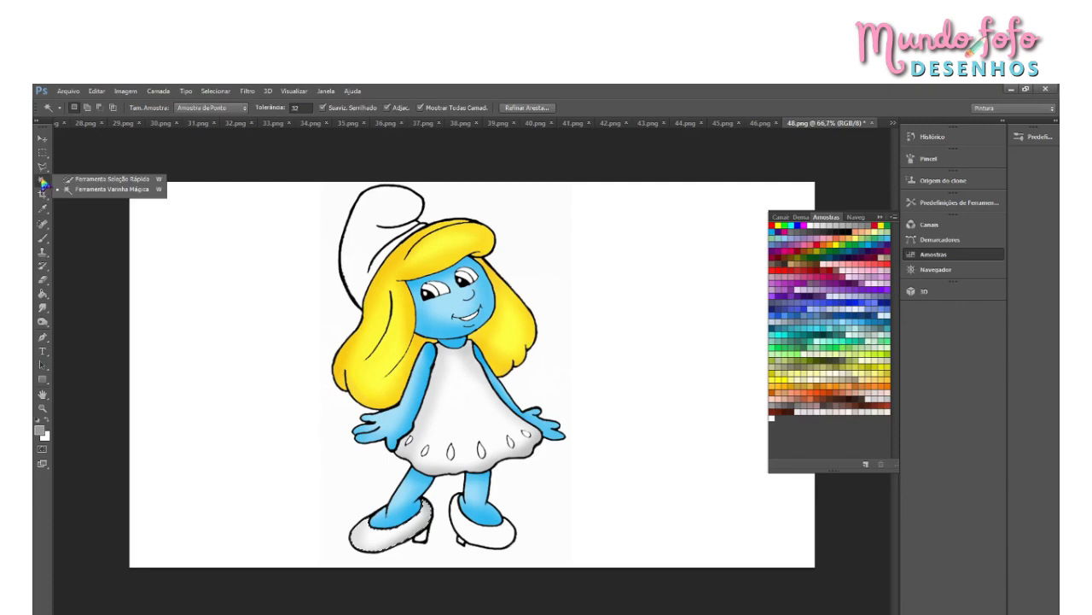
{"action": "left_click", "coordinate": [500, 540]}
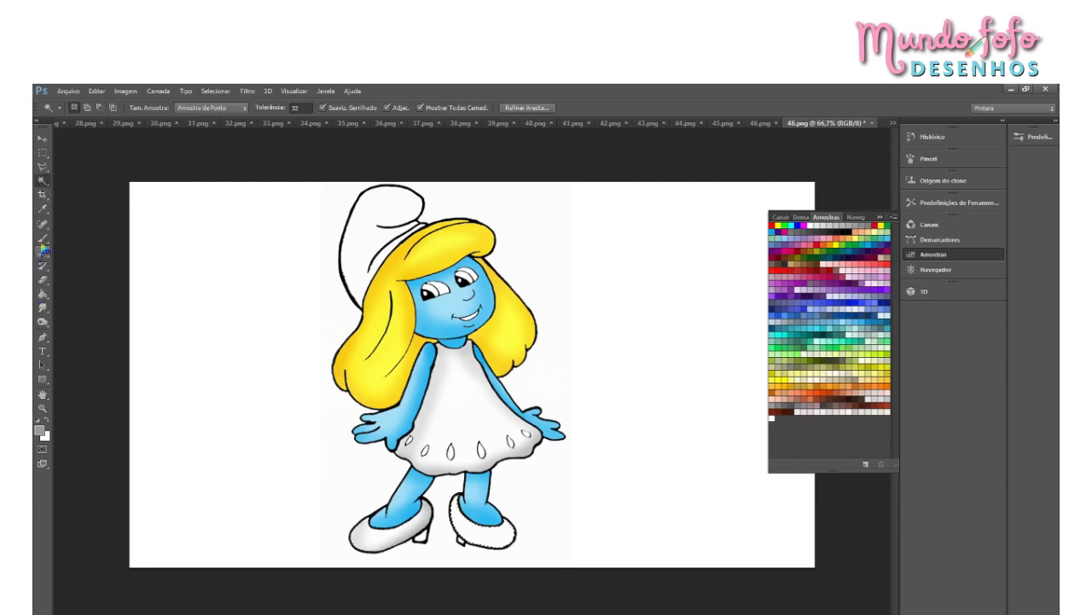
{"action": "left_click", "coordinate": [43, 237]}
{"action": "mouse_move", "coordinate": [445, 491]}
{"action": "left_mouse_down"}
{"action": "mouse_move", "coordinate": [476, 528]}
{"action": "mouse_move", "coordinate": [521, 529]}
{"action": "mouse_move", "coordinate": [506, 565]}
{"action": "mouse_move", "coordinate": [529, 537]}
{"action": "mouse_move", "coordinate": [506, 557]}
{"action": "mouse_move", "coordinate": [510, 544]}
{"action": "mouse_move", "coordinate": [495, 559]}
{"action": "mouse_move", "coordinate": [506, 552]}
{"action": "mouse_move", "coordinate": [464, 561]}
{"action": "mouse_move", "coordinate": [515, 553]}
{"action": "mouse_move", "coordinate": [464, 553]}
{"action": "mouse_move", "coordinate": [510, 553]}
{"action": "mouse_move", "coordinate": [477, 564]}
{"action": "mouse_move", "coordinate": [527, 537]}
{"action": "mouse_move", "coordinate": [456, 564]}
{"action": "mouse_move", "coordinate": [504, 553]}
{"action": "mouse_move", "coordinate": [457, 544]}
{"action": "mouse_move", "coordinate": [520, 548]}
{"action": "left_mouse_up"}
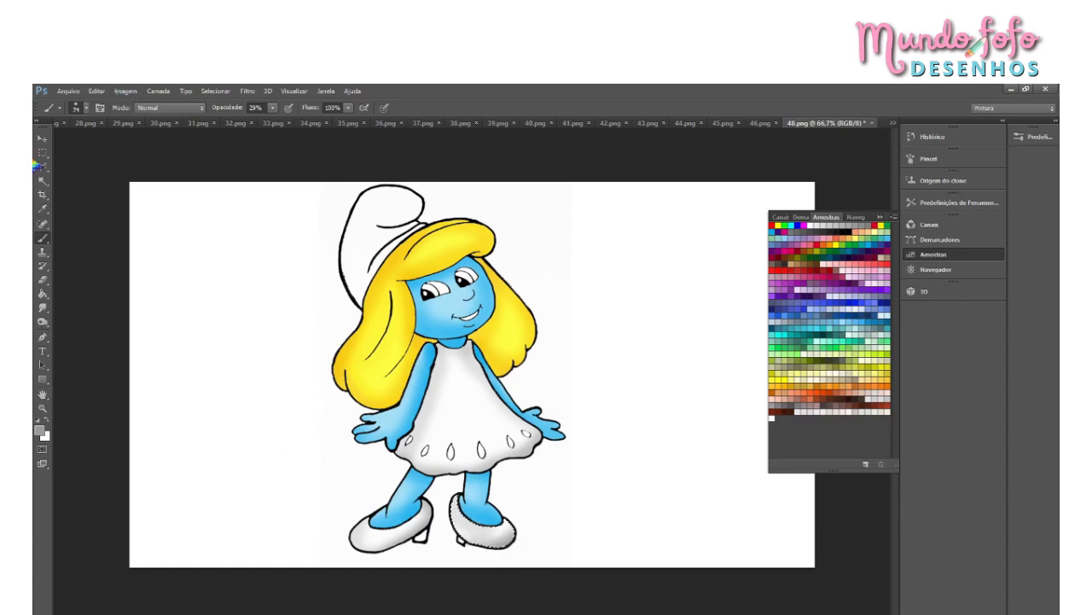
Step: Select the white hat with the Magic Wand and shade its folds and edges with grey using the Brush
{"action": "left_click", "coordinate": [42, 180]}
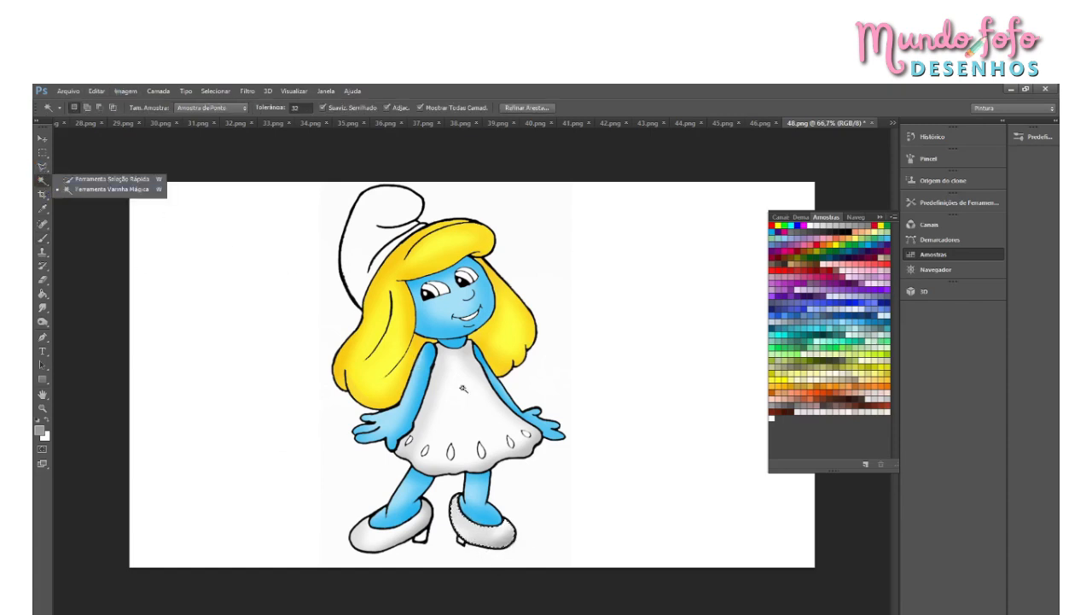
{"action": "left_click", "coordinate": [457, 403]}
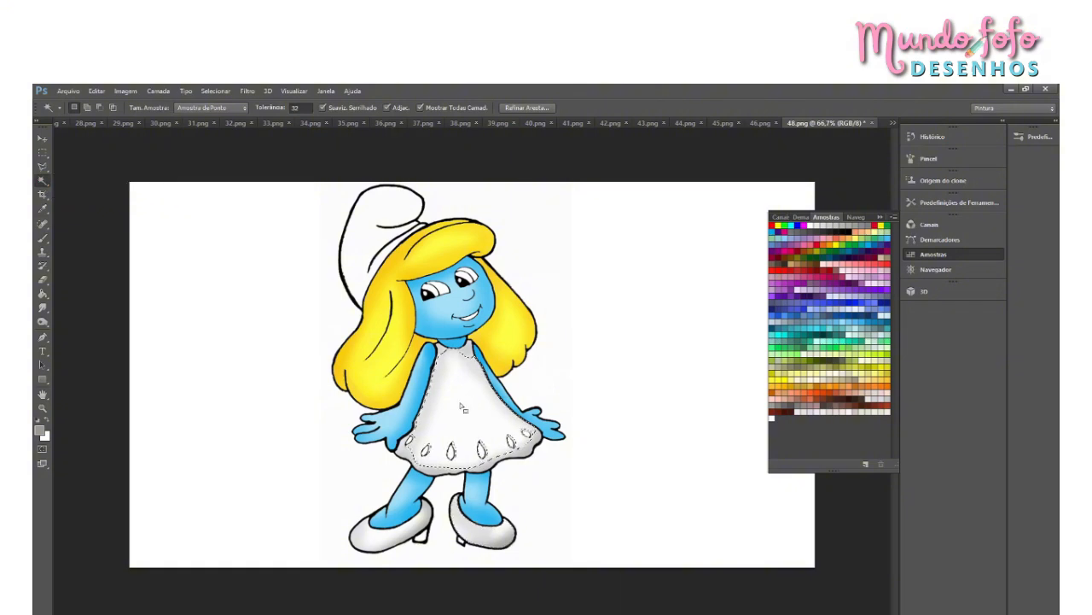
{"action": "key", "text": "ctrl+d"}
{"action": "left_click", "coordinate": [42, 238]}
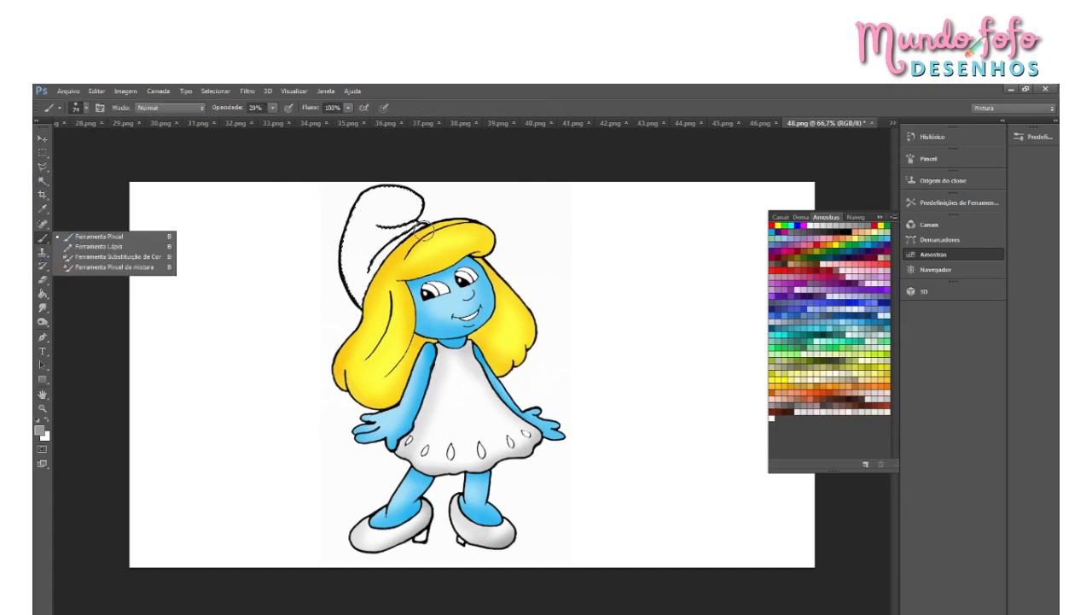
{"action": "mouse_move", "coordinate": [397, 229]}
{"action": "left_mouse_down"}
{"action": "mouse_move", "coordinate": [382, 274]}
{"action": "mouse_move", "coordinate": [387, 258]}
{"action": "mouse_move", "coordinate": [370, 292]}
{"action": "mouse_move", "coordinate": [372, 274]}
{"action": "mouse_move", "coordinate": [370, 304]}
{"action": "left_mouse_up"}
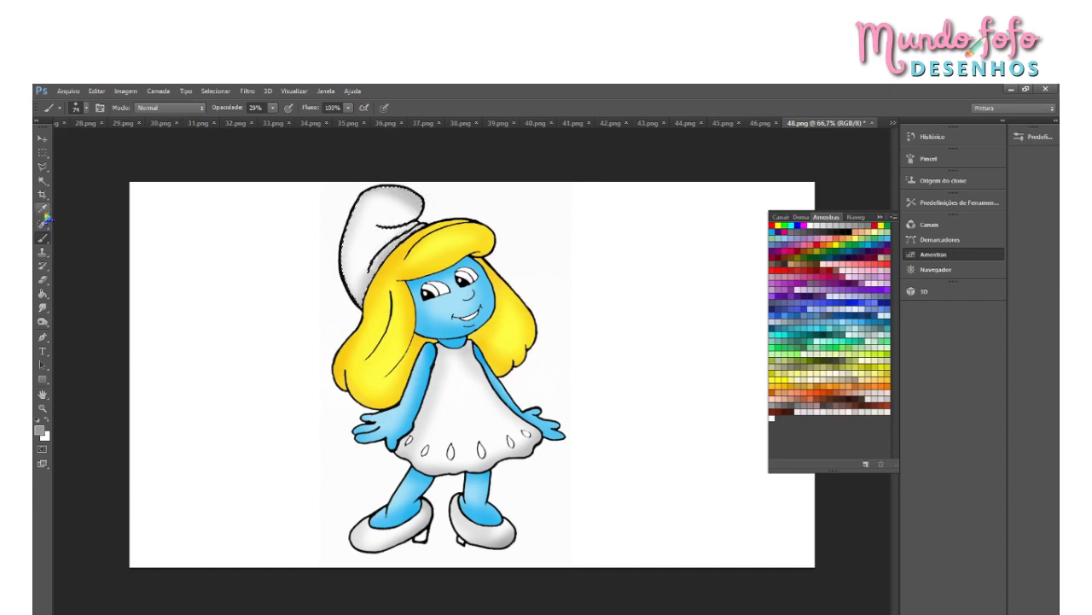
Step: Select the white background around the character with the Magic Wand
{"action": "left_click", "coordinate": [43, 181]}
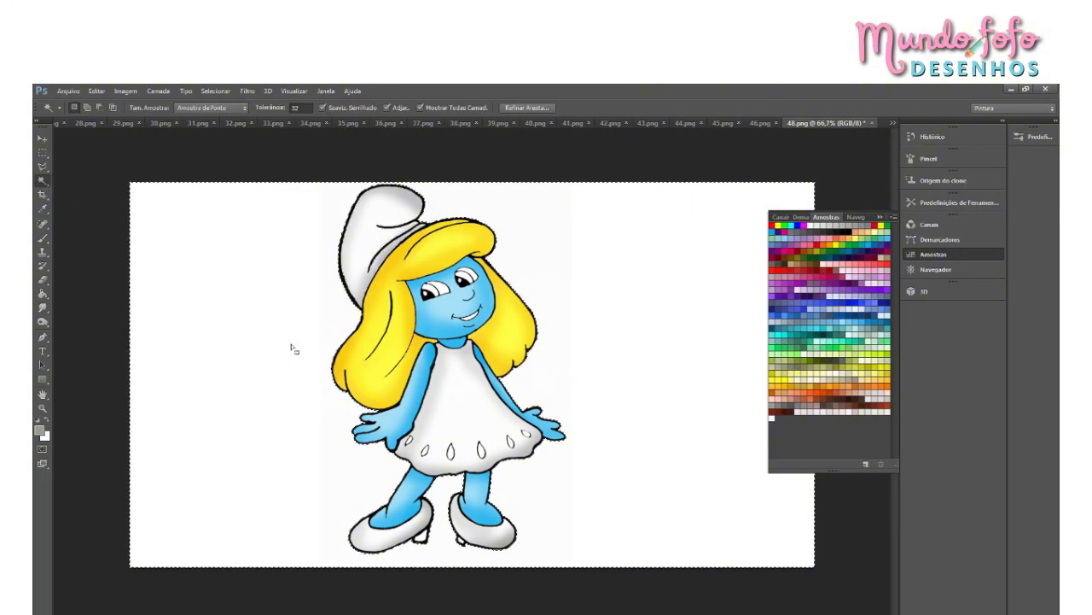